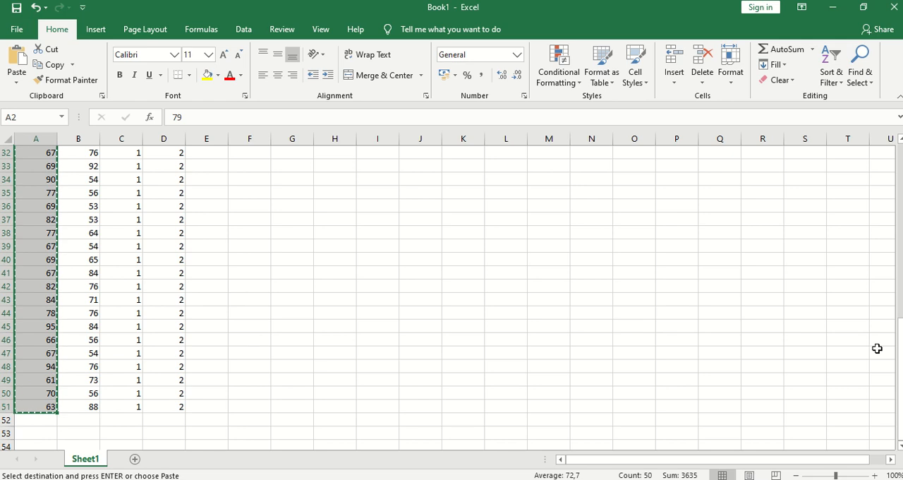
Copy the group codes in C2:C51 of the Excel sheet into the empty SPSS column beside NILAI_SMA, starting at row 1.
{"action": "left_click_drag", "start_coordinate": [900, 427], "coordinate": [899, 263]}
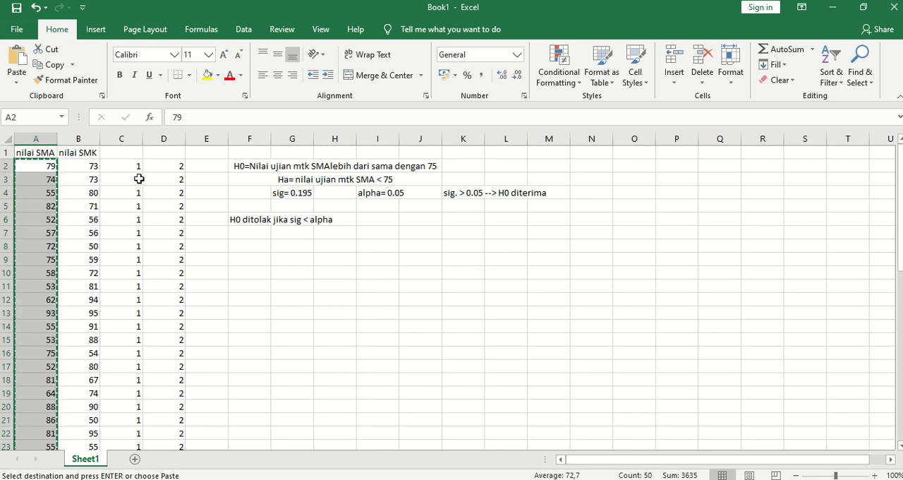
{"action": "left_click_drag", "start_coordinate": [124, 164], "coordinate": [129, 415]}
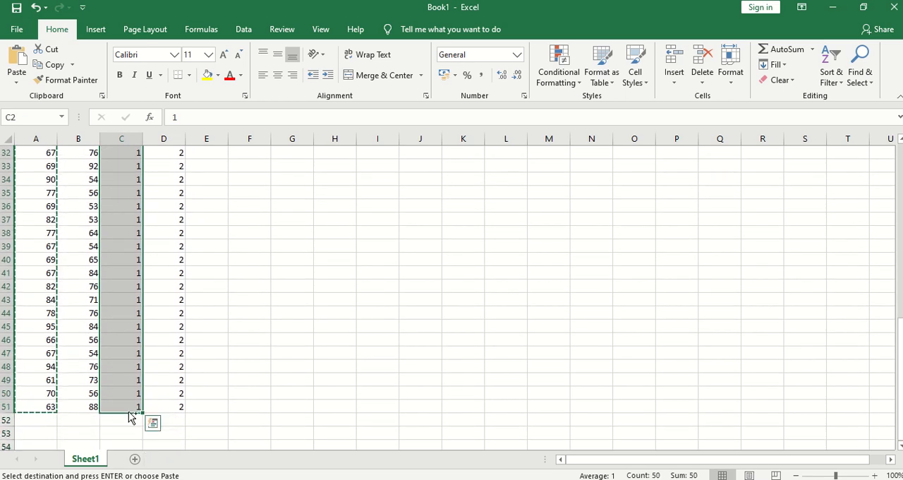
{"action": "key", "text": "ctrl+c"}
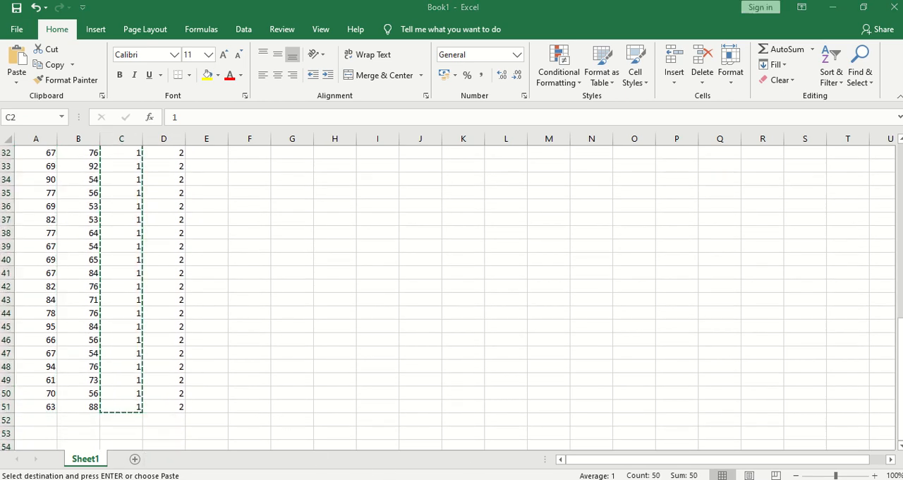
{"action": "left_click", "coordinate": [534, 453]}
{"action": "left_click", "coordinate": [130, 98]}
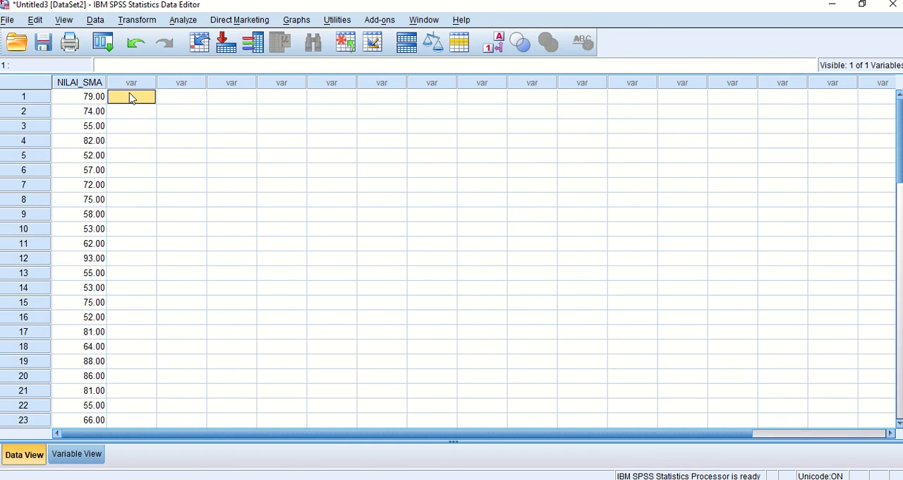
{"action": "key", "text": "ctrl+v"}
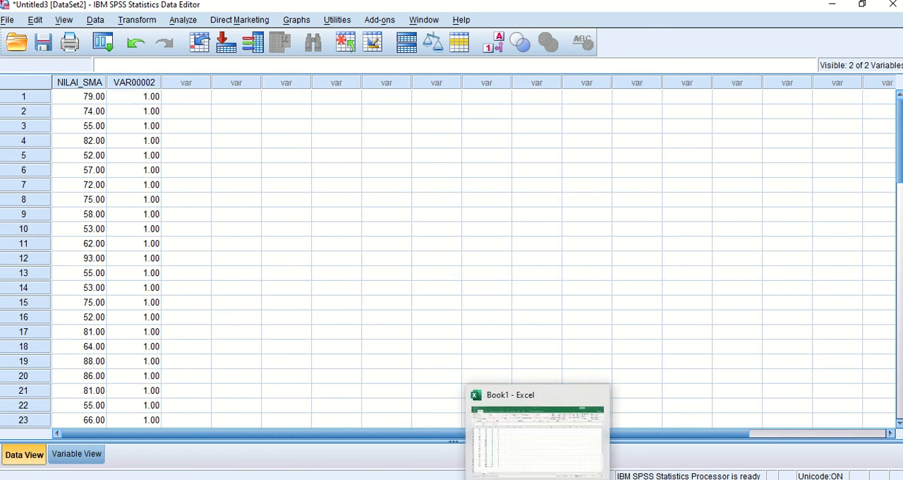
Copy the nilai SMK scores in B2:B51 from Excel and paste them into SPSS under NILAI_SMA, starting at row 51.
{"action": "left_click", "coordinate": [534, 455]}
{"action": "left_click_drag", "start_coordinate": [91, 401], "coordinate": [79, 164]}
{"action": "key", "text": "ctrl+c"}
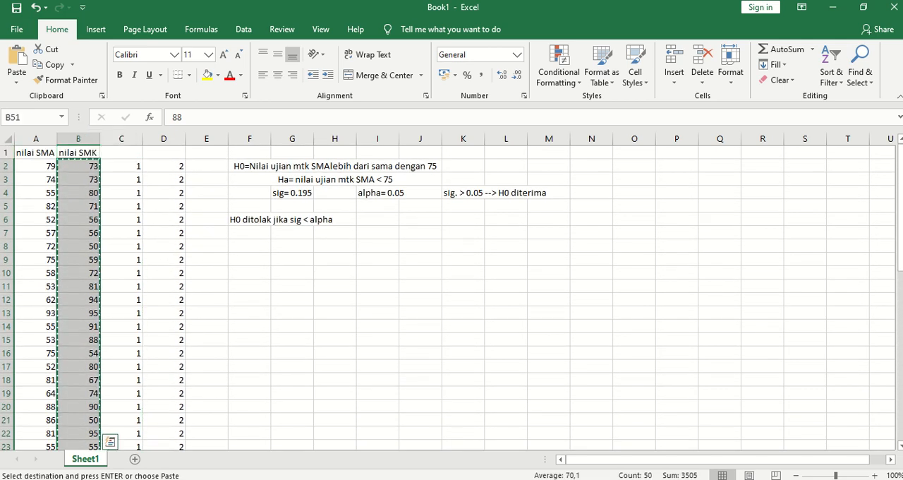
{"action": "mouse_move", "coordinate": [498, 470]}
{"action": "left_click", "coordinate": [577, 441]}
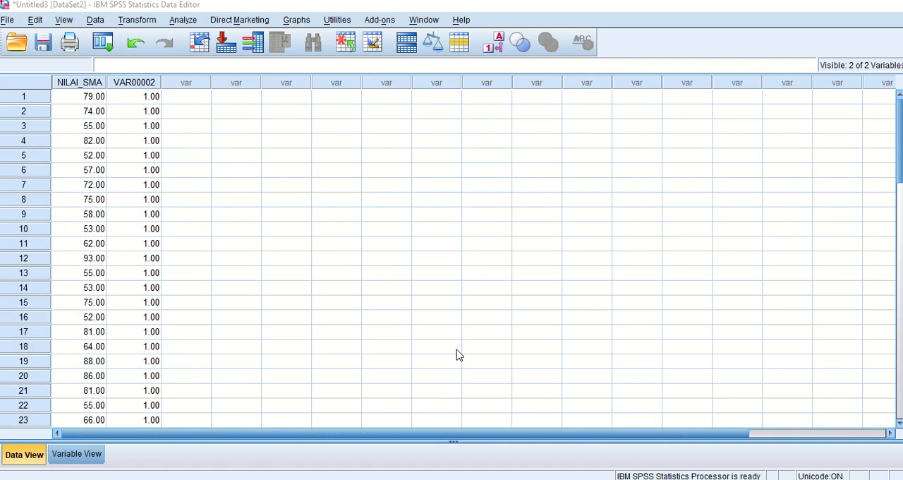
{"action": "left_click_drag", "start_coordinate": [898, 141], "coordinate": [896, 313]}
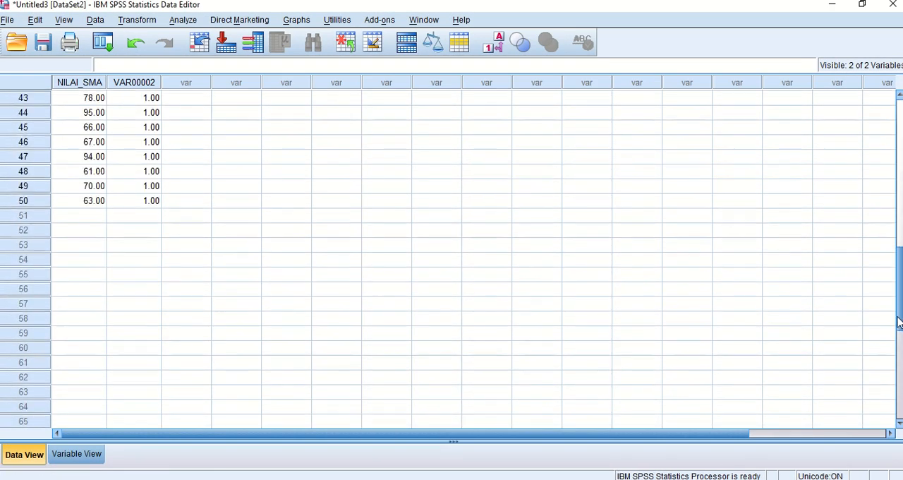
{"action": "left_click", "coordinate": [79, 217]}
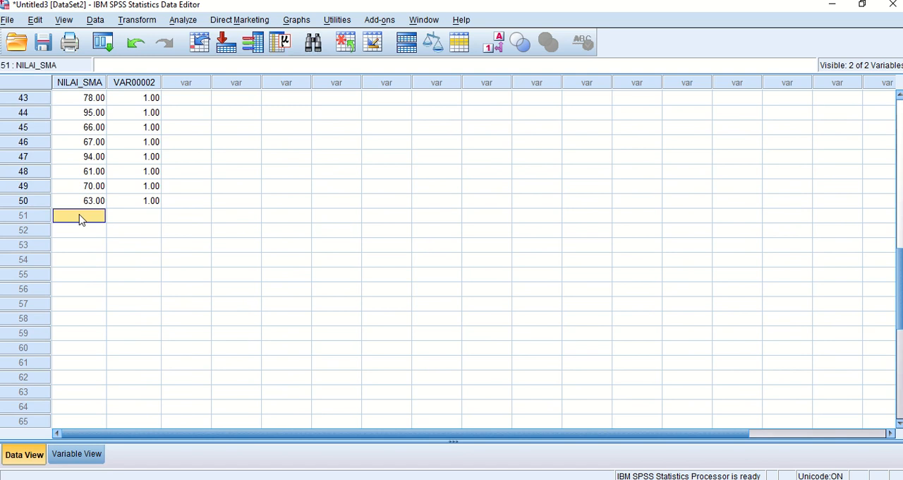
{"action": "key", "text": "ctrl+v"}
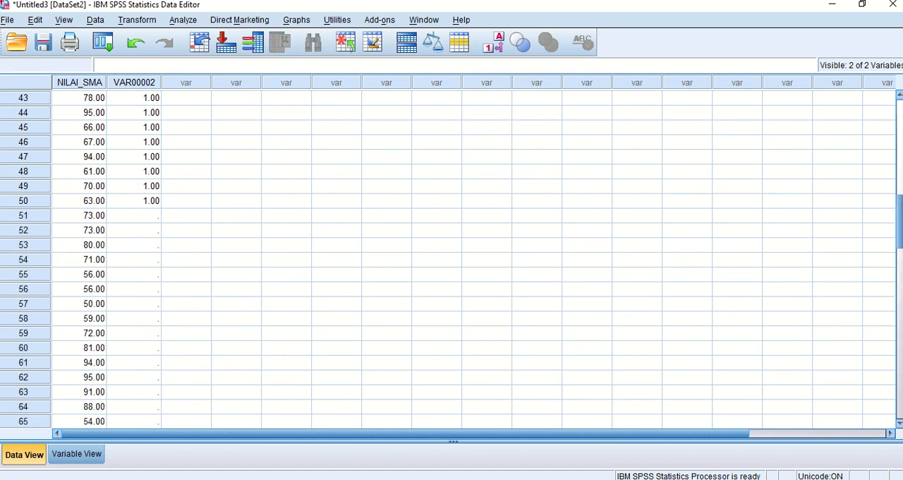
Copy the group codes in D2:D51 from Excel and paste them into SPSS column VAR00002, starting at row 51.
{"action": "left_click", "coordinate": [529, 440]}
{"action": "left_click", "coordinate": [175, 167]}
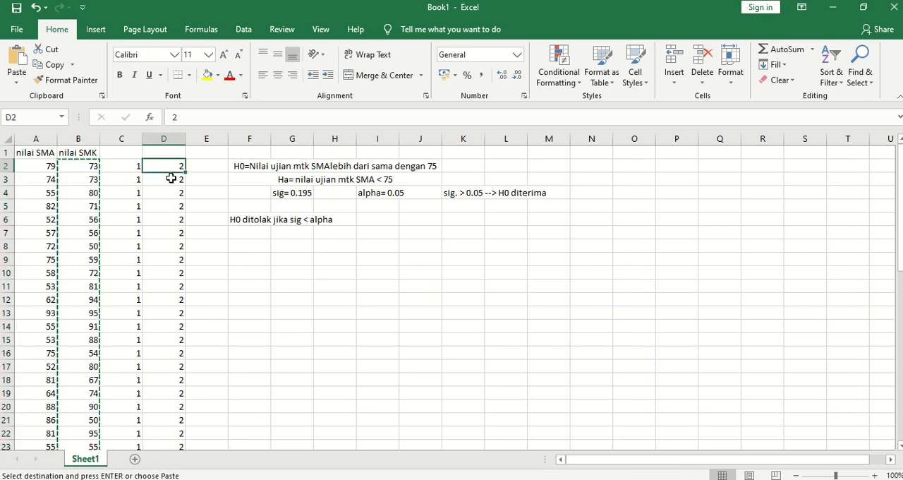
{"action": "left_click_drag", "start_coordinate": [170, 172], "coordinate": [162, 421]}
{"action": "key", "text": "ctrl+c"}
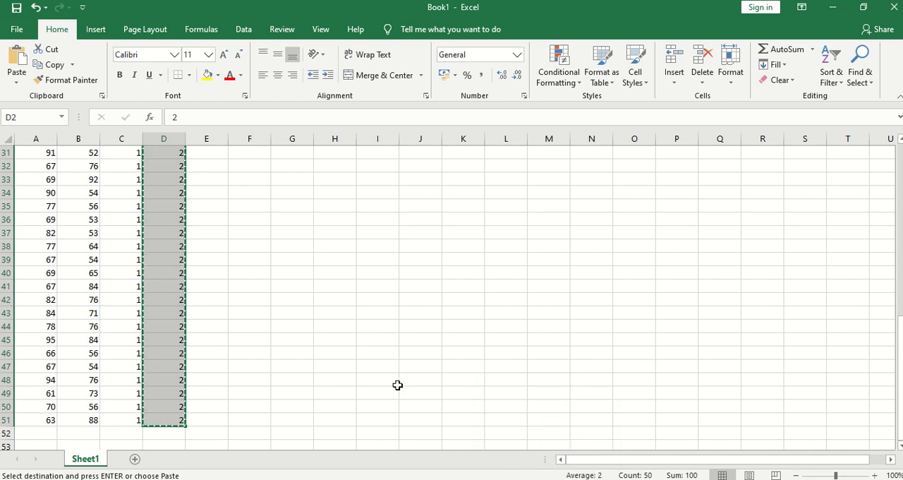
{"action": "left_click", "coordinate": [504, 479]}
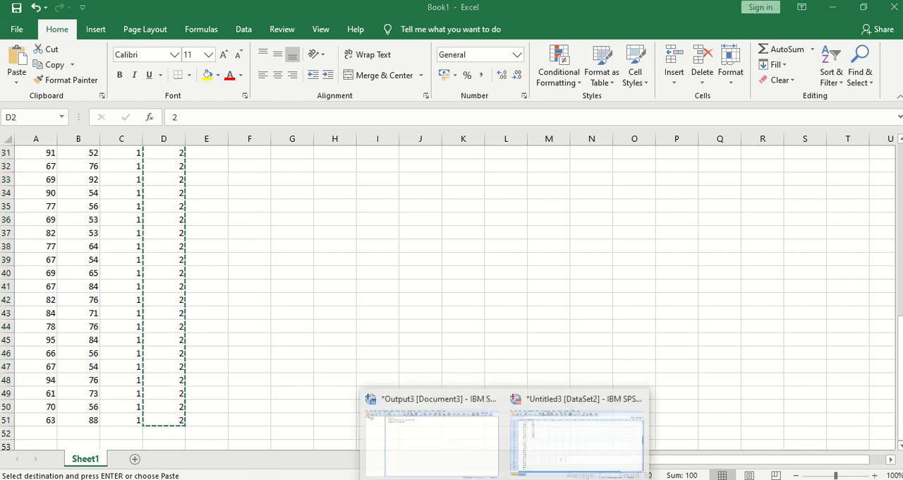
{"action": "left_click", "coordinate": [478, 452]}
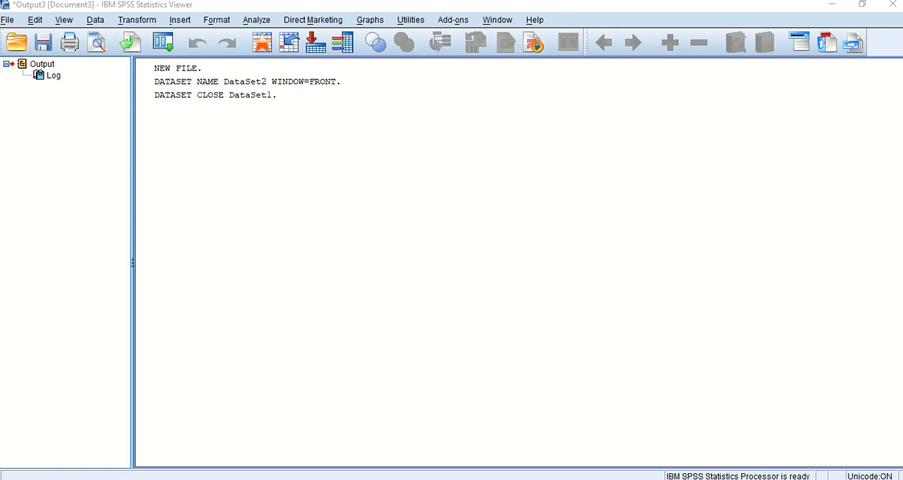
{"action": "left_click", "coordinate": [504, 479]}
{"action": "left_click", "coordinate": [575, 451]}
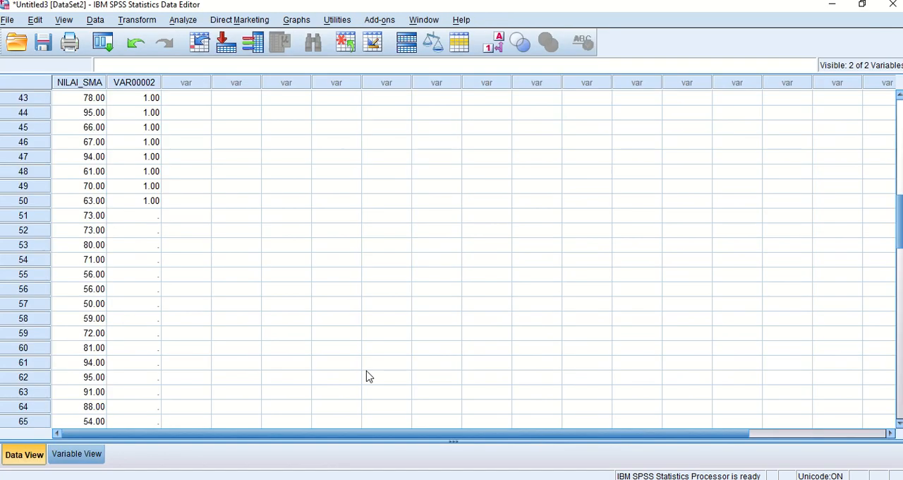
{"action": "left_click", "coordinate": [139, 218]}
{"action": "key", "text": "ctrl+v"}
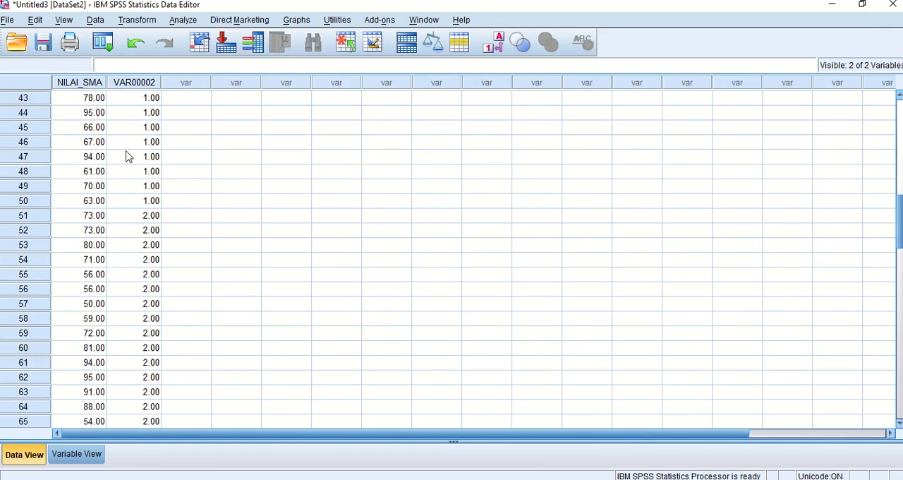
Rename the first variable NILAI_UJIAN and the second variable SEKOLAH.
{"action": "left_click", "coordinate": [77, 454]}
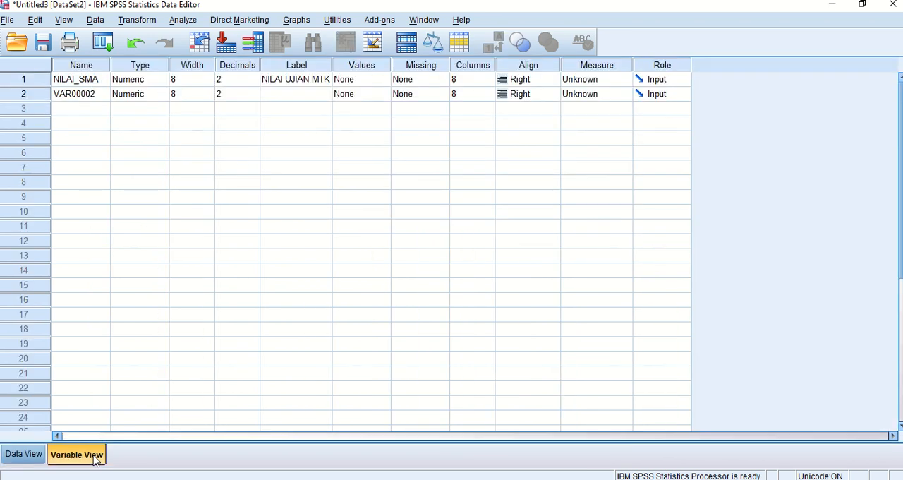
{"action": "left_click", "coordinate": [95, 83]}
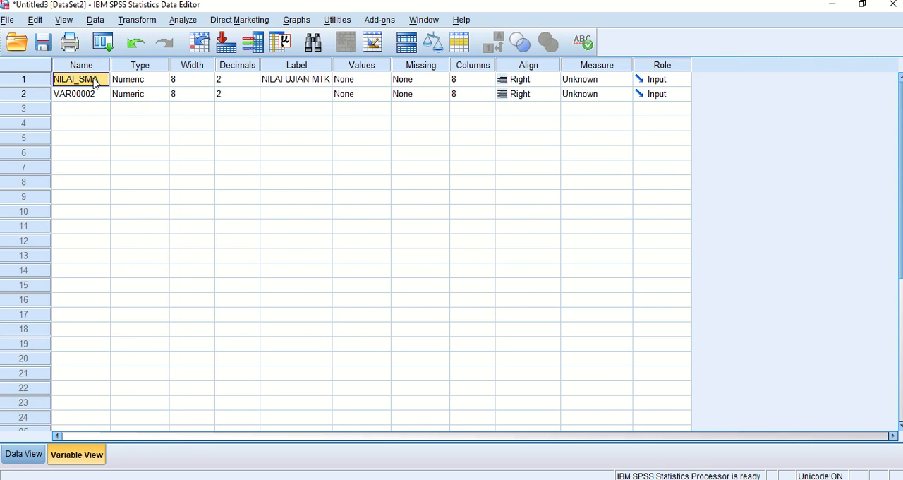
{"action": "key", "text": "BackSpace"}
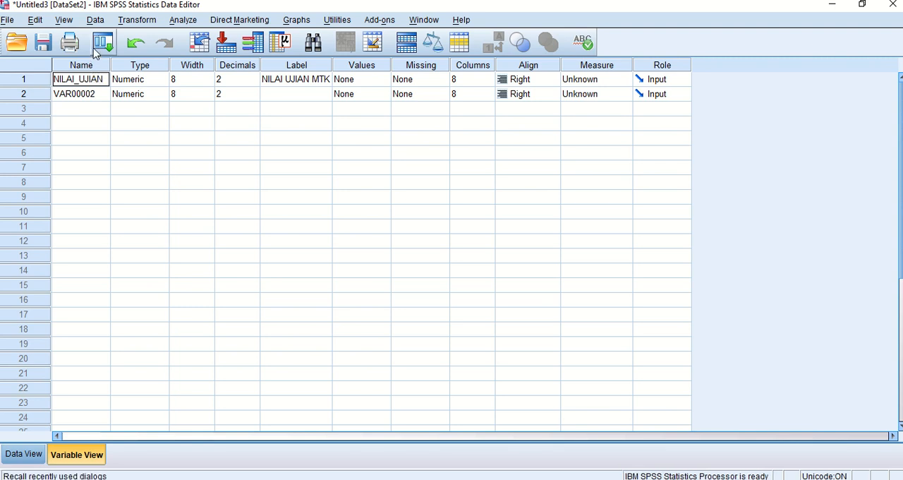
{"action": "left_click", "coordinate": [99, 95]}
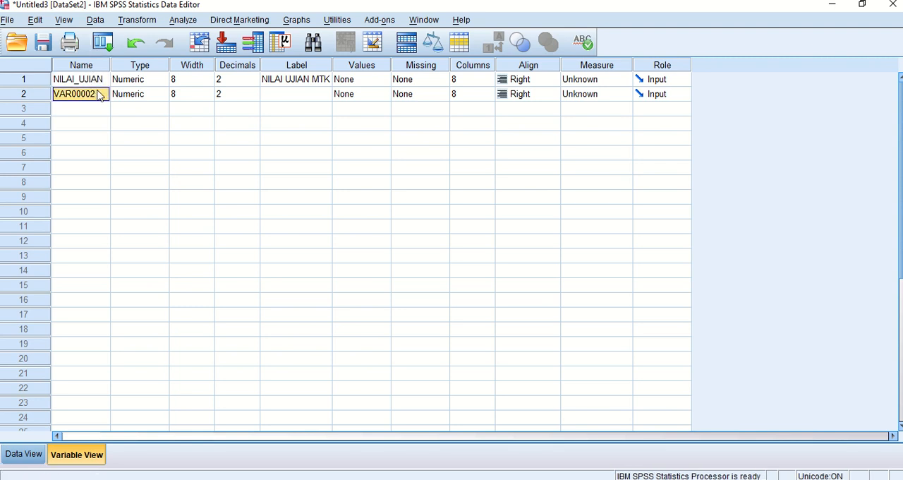
{"action": "type", "text": "SEKOLAH"}
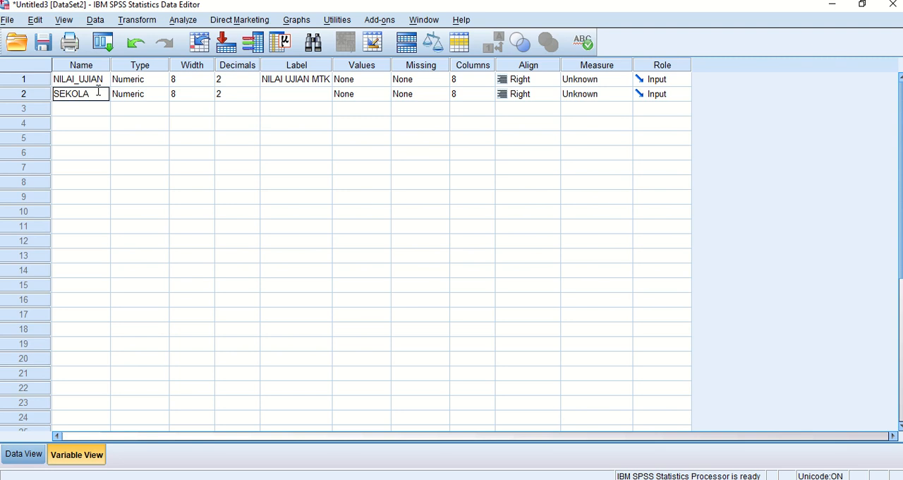
Set the label of the second variable to SEKOLAH.
{"action": "left_click", "coordinate": [302, 86]}
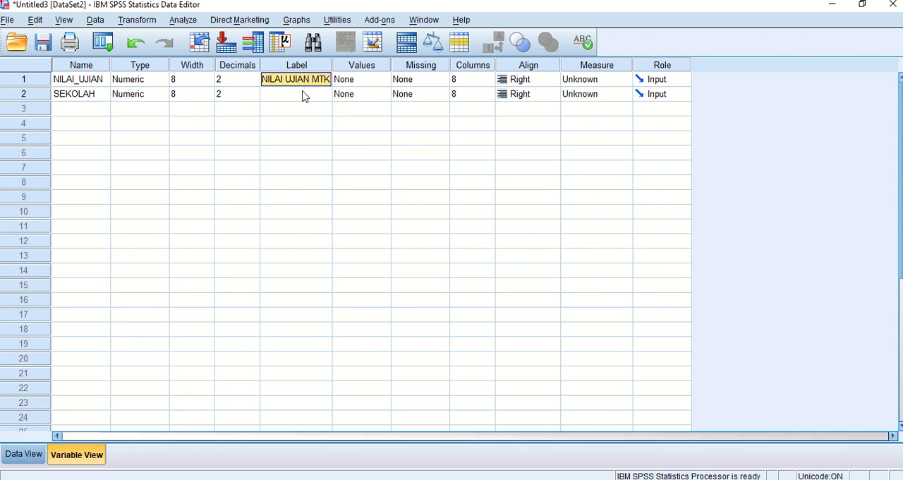
{"action": "left_click", "coordinate": [302, 93]}
{"action": "type", "text": "SEKOLAH"}
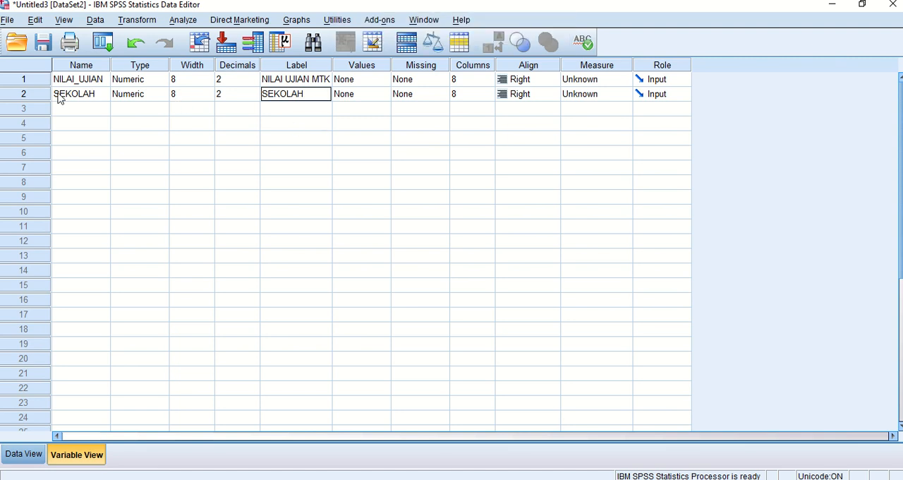
Define value labels for the SEKOLAH variable: 1 as SMA and 2 as SMK.
{"action": "left_click", "coordinate": [372, 94]}
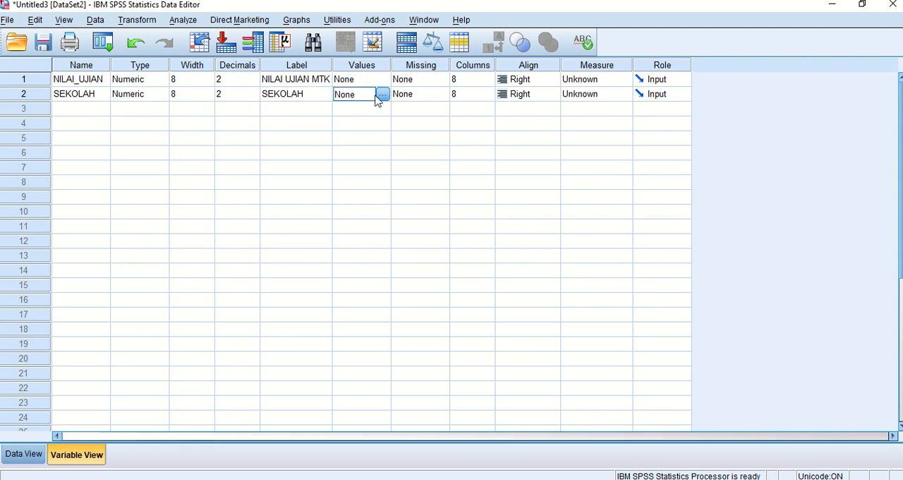
{"action": "left_click", "coordinate": [382, 94]}
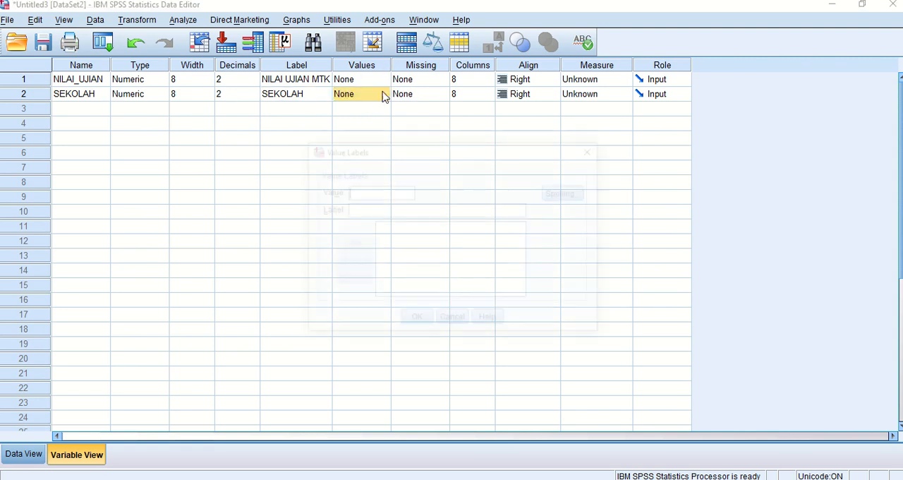
{"action": "left_click", "coordinate": [378, 190]}
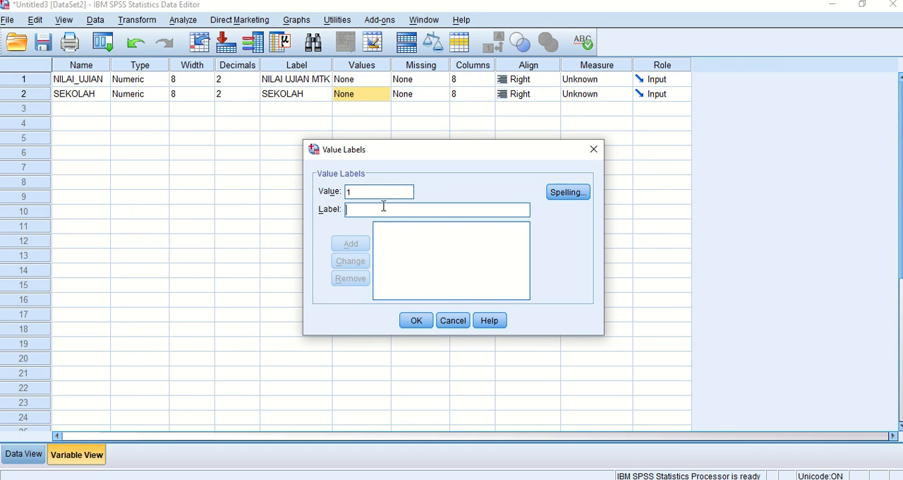
{"action": "type", "text": "SMA"}
{"action": "left_click", "coordinate": [346, 243]}
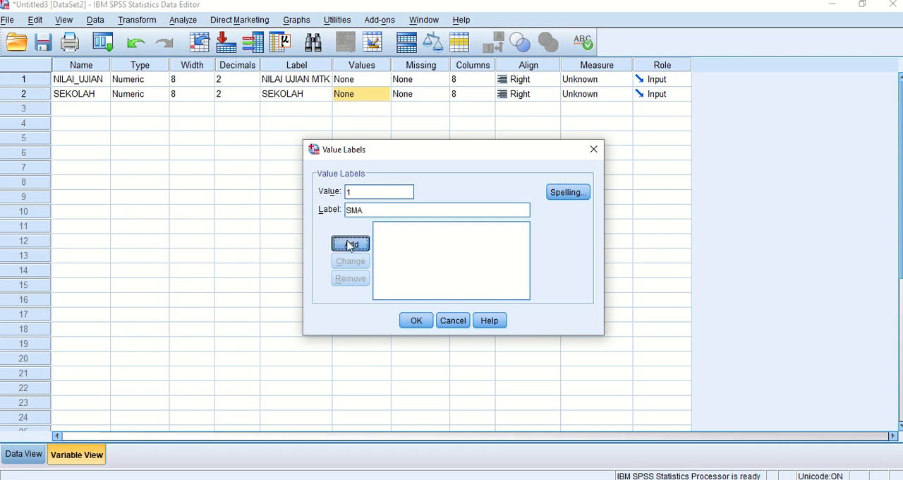
{"action": "left_click", "coordinate": [365, 210]}
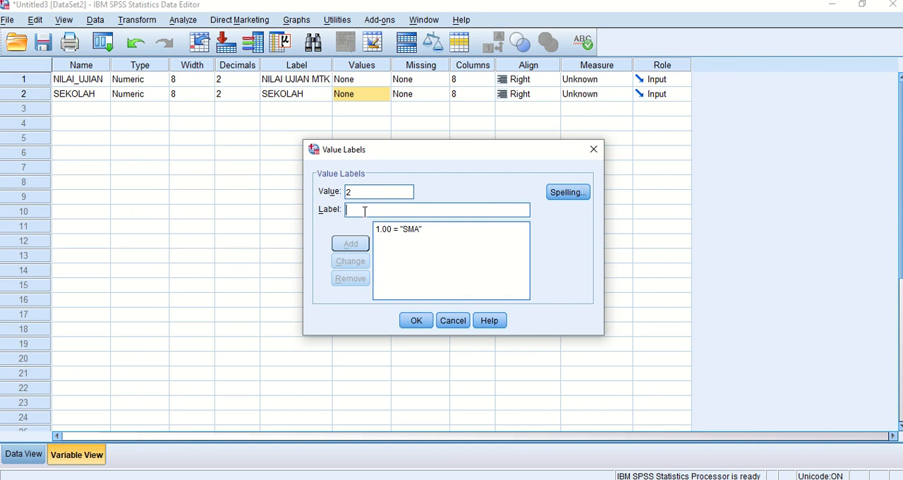
{"action": "type", "text": "SMK"}
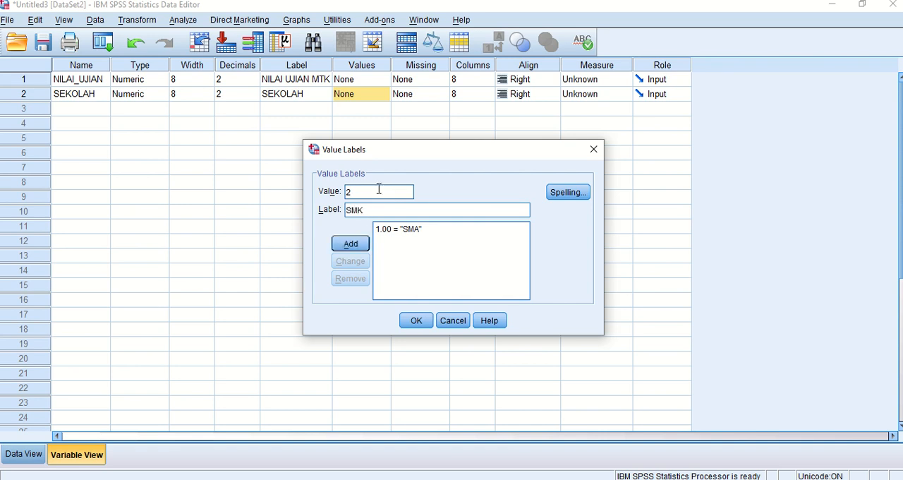
{"action": "left_click", "coordinate": [351, 244]}
{"action": "left_click", "coordinate": [416, 321]}
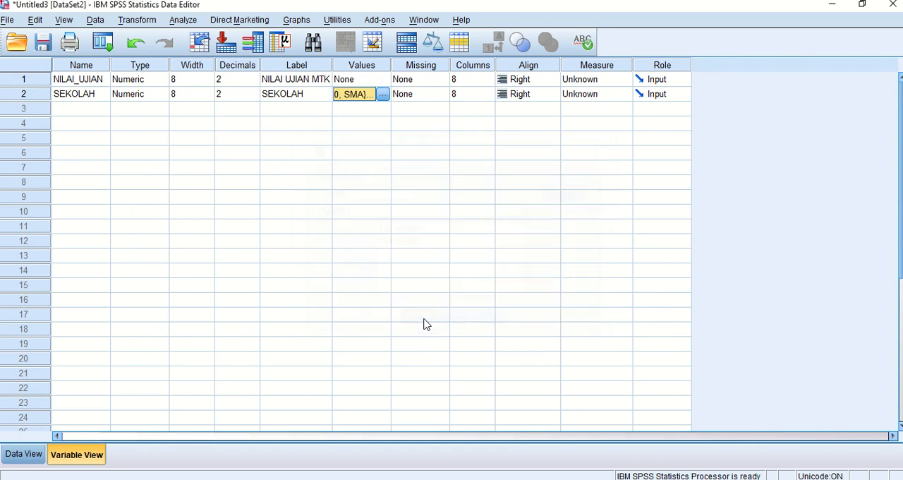
Open the Explore analysis for the data and set NILAI UJIAN MTK as the dependent variable.
{"action": "left_click", "coordinate": [34, 455]}
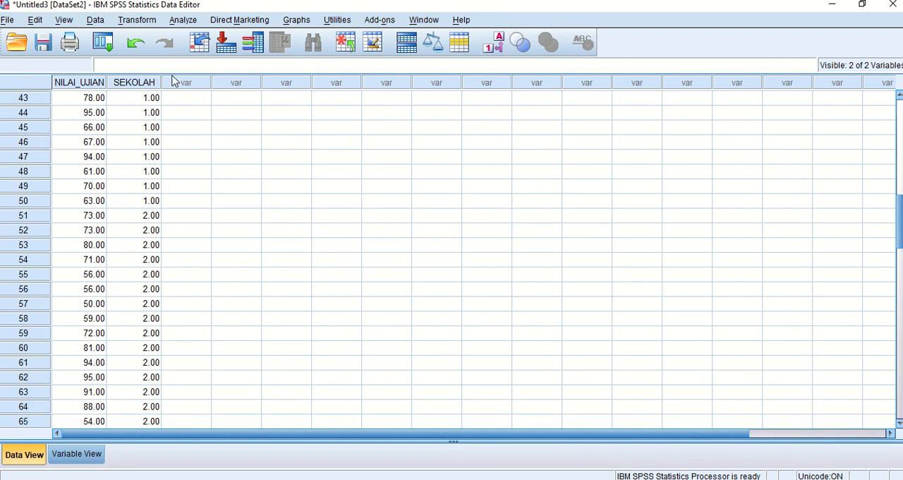
{"action": "left_click", "coordinate": [185, 20]}
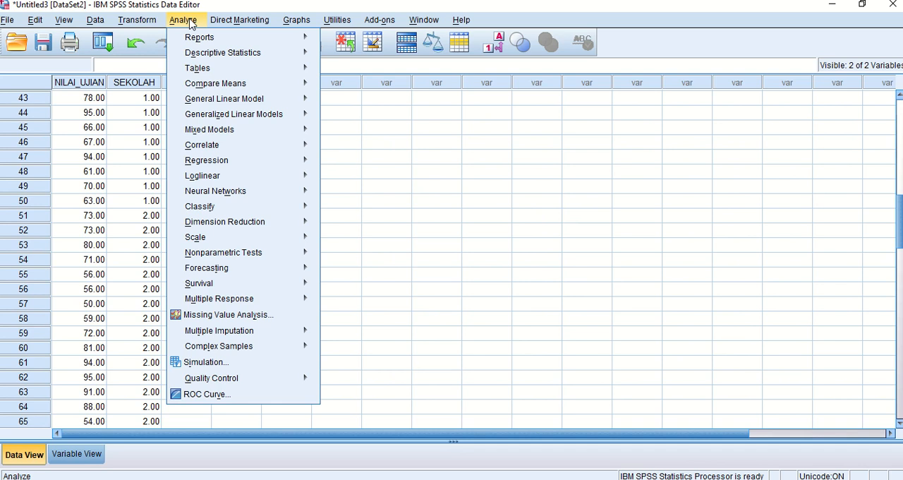
{"action": "mouse_move", "coordinate": [197, 54]}
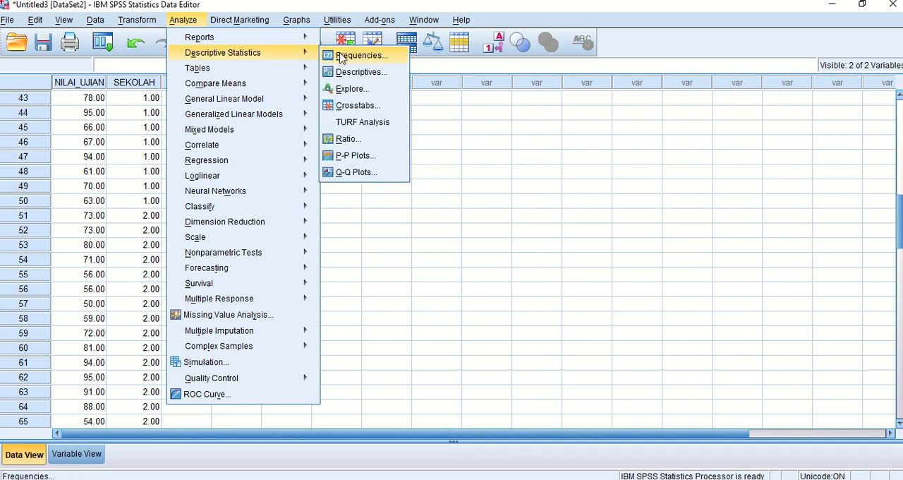
{"action": "left_click", "coordinate": [352, 89]}
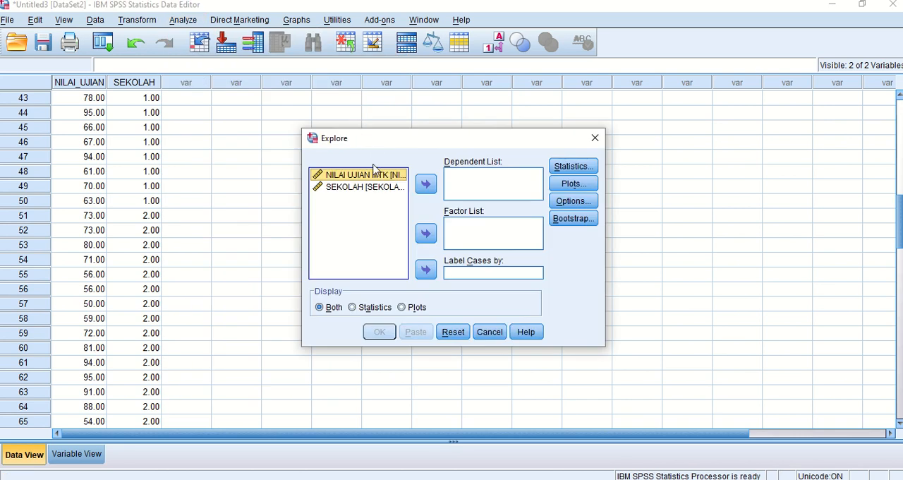
{"action": "left_click", "coordinate": [426, 184]}
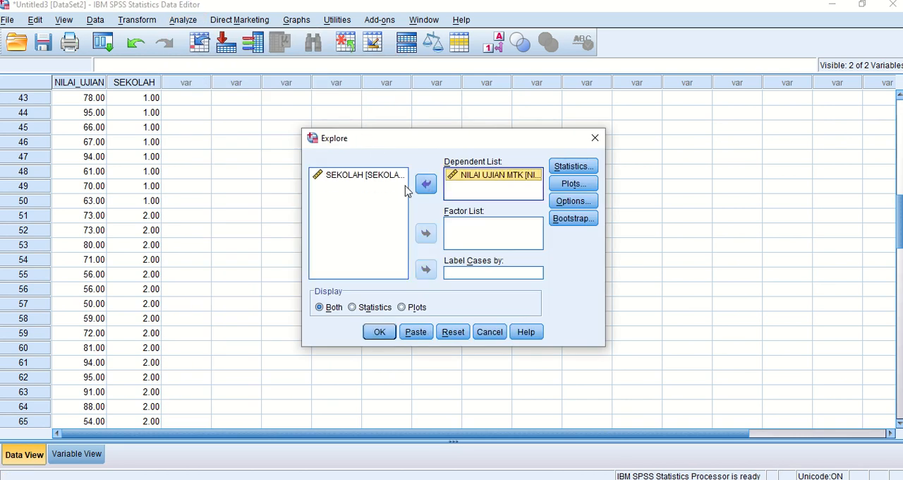
Add SEKOLAH as a second dependent variable, enable normality plots with tests, and run the Explore analysis.
{"action": "left_click", "coordinate": [389, 181]}
{"action": "left_click", "coordinate": [426, 184]}
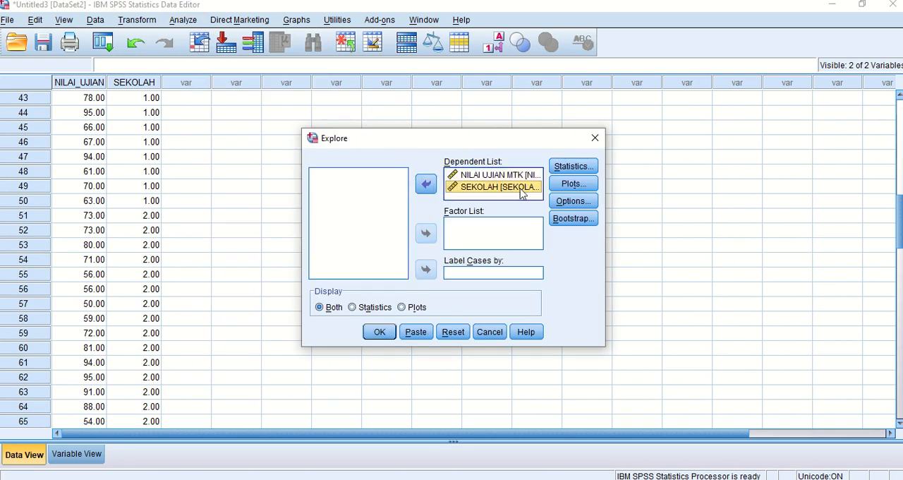
{"action": "left_click", "coordinate": [557, 182]}
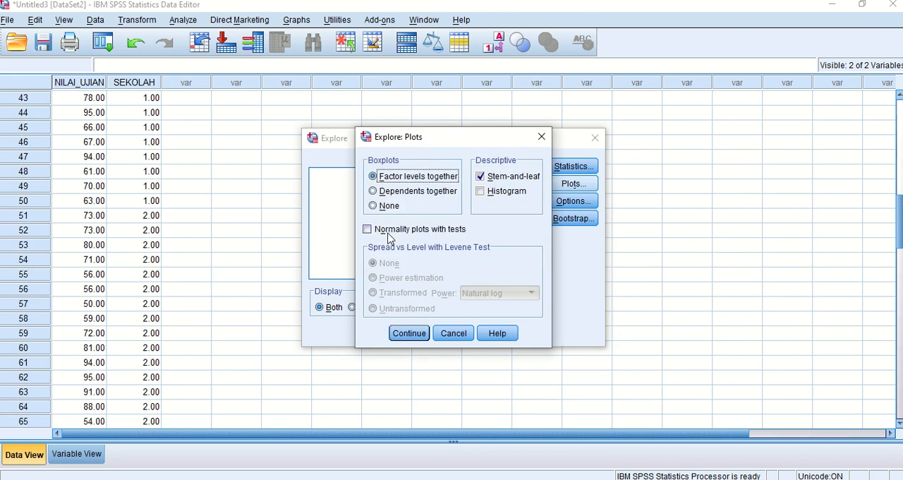
{"action": "left_click", "coordinate": [390, 230]}
{"action": "left_click", "coordinate": [410, 333]}
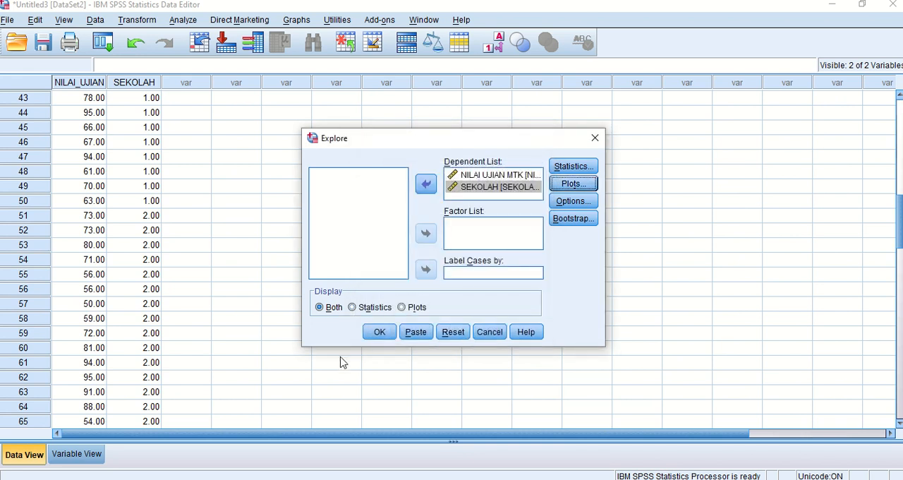
{"action": "left_click", "coordinate": [379, 333]}
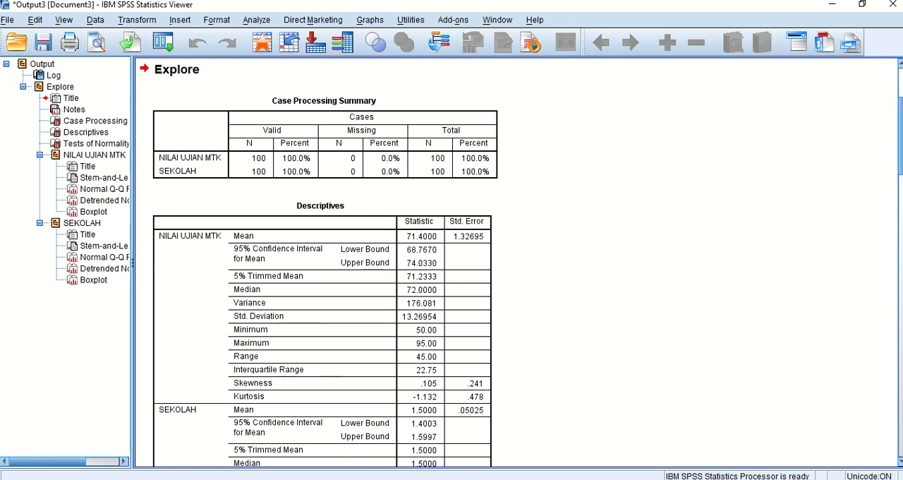
{"action": "scroll", "coordinate": [896, 144], "scroll_direction": "down", "scroll_amount": 10}
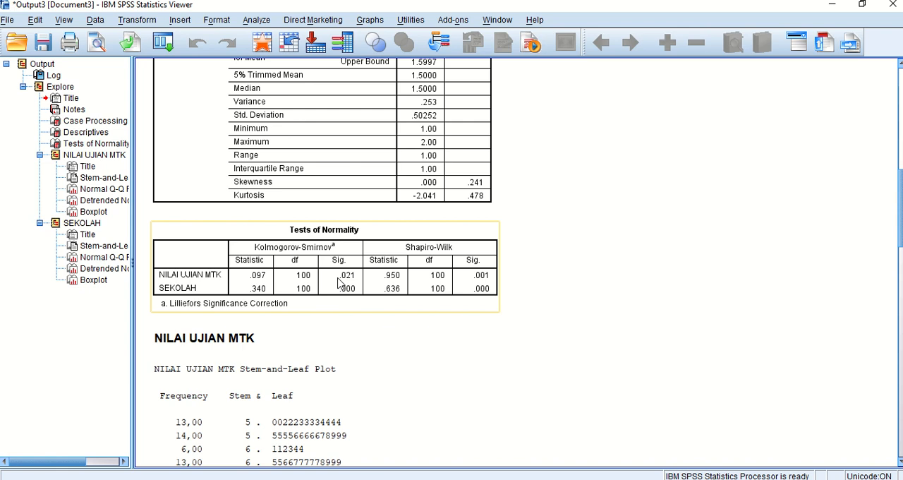
Run a legacy one-sample Kolmogorov-Smirnov test on NILAI UJIAN MTK against the normal distribution and show its result table.
{"action": "left_click", "coordinate": [262, 22]}
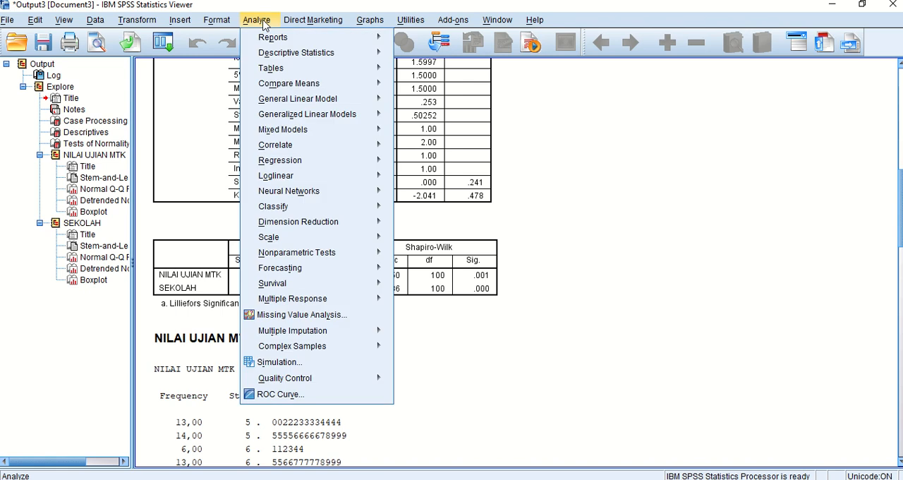
{"action": "mouse_move", "coordinate": [297, 259]}
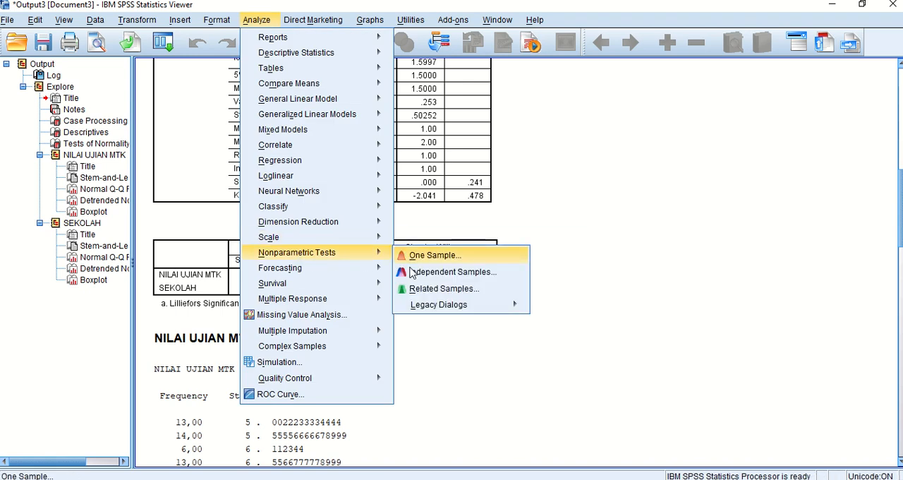
{"action": "mouse_move", "coordinate": [412, 312]}
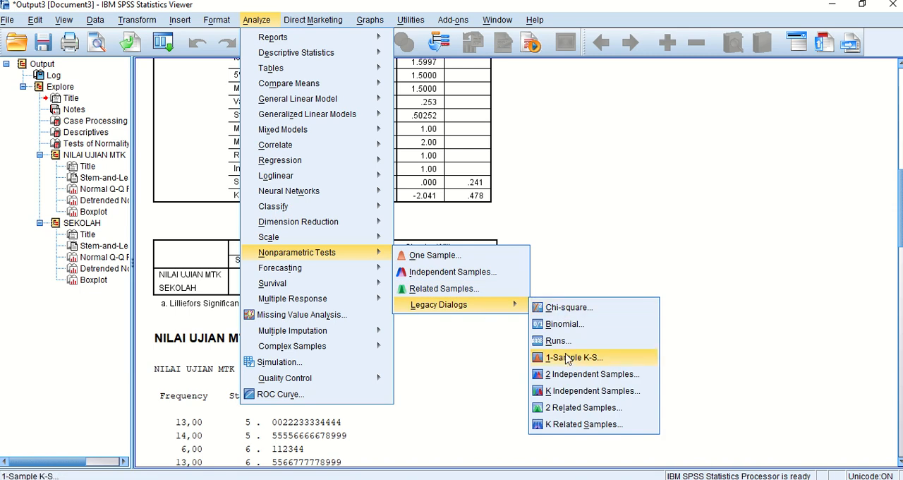
{"action": "left_click", "coordinate": [568, 358]}
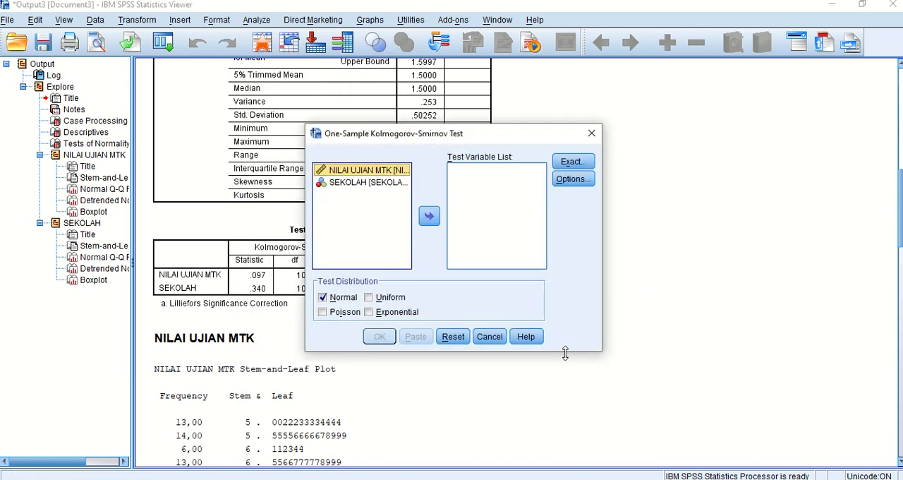
{"action": "left_click", "coordinate": [429, 217]}
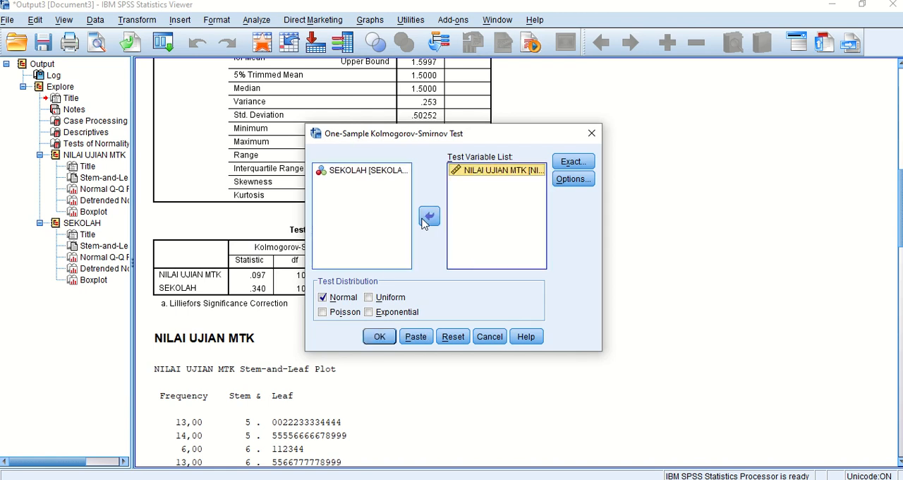
{"action": "left_click", "coordinate": [380, 337]}
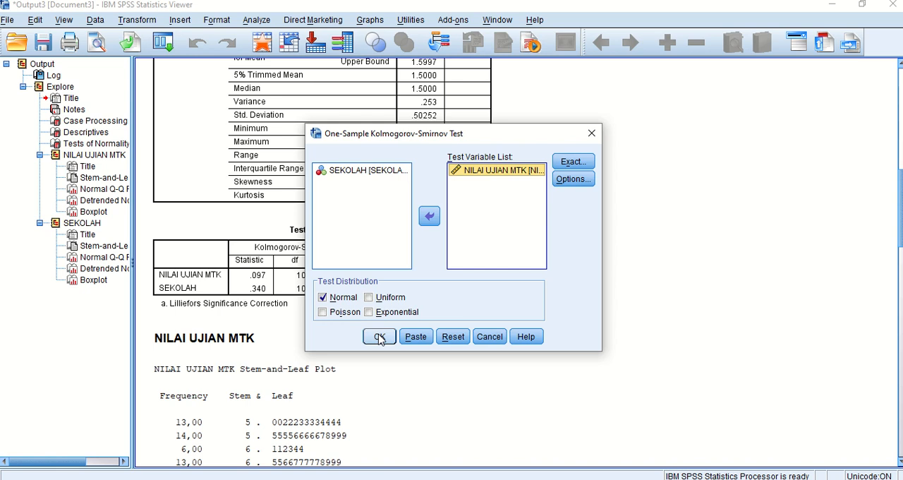
{"action": "left_click", "coordinate": [380, 338]}
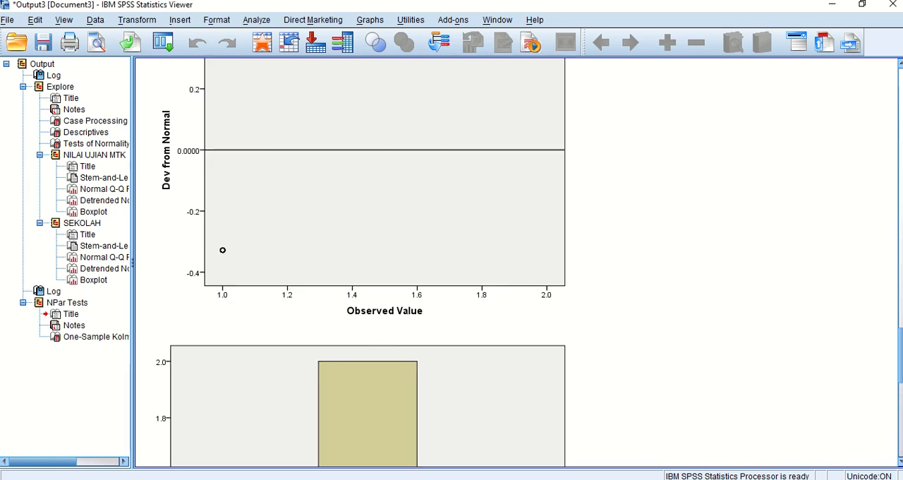
{"action": "left_click_drag", "start_coordinate": [902, 365], "coordinate": [902, 426]}
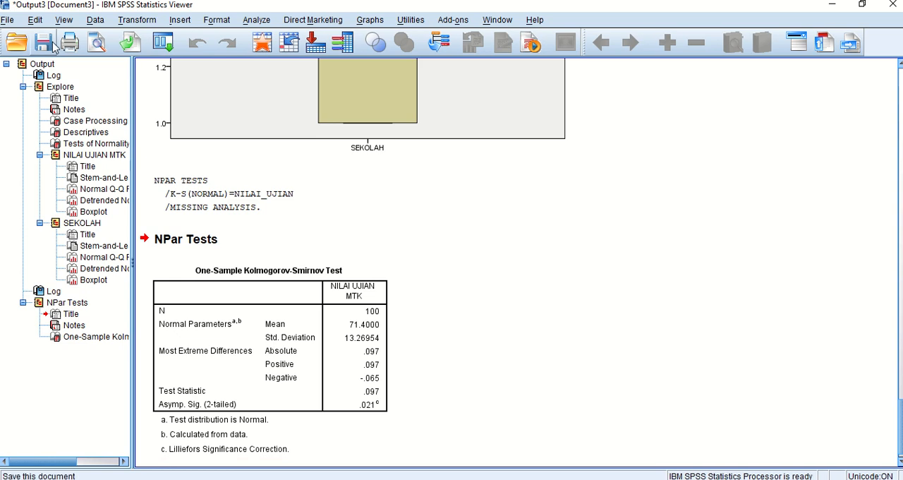
Set up a One-Way ANOVA with NILAI UJIAN MTK as the dependent variable and SEKOLAH as the factor.
{"action": "left_click", "coordinate": [256, 19]}
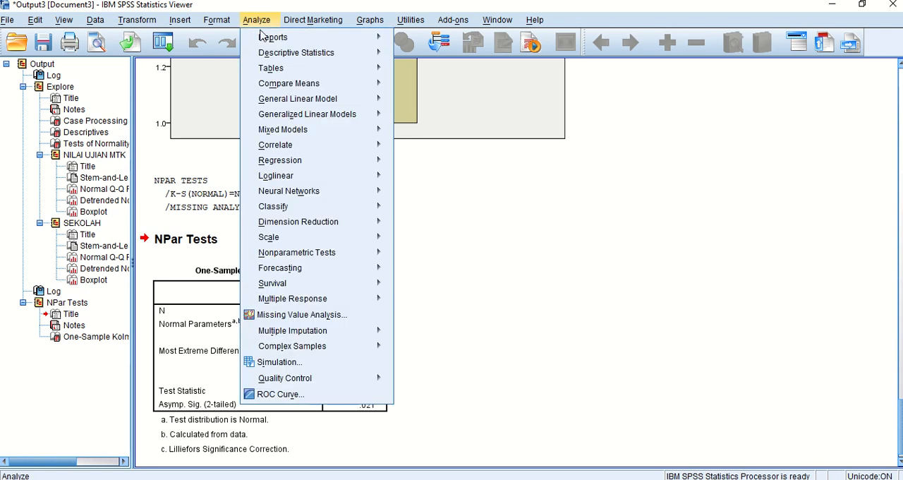
{"action": "mouse_move", "coordinate": [287, 54]}
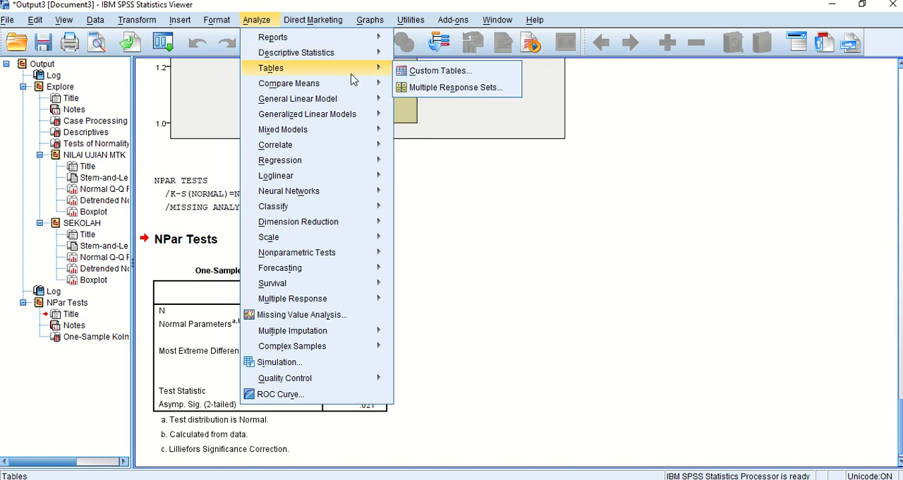
{"action": "mouse_move", "coordinate": [372, 85]}
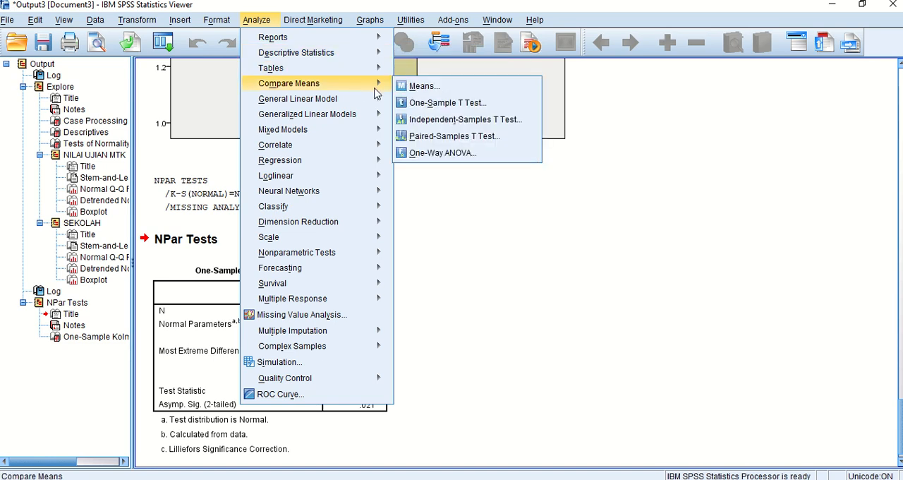
{"action": "left_click", "coordinate": [425, 152]}
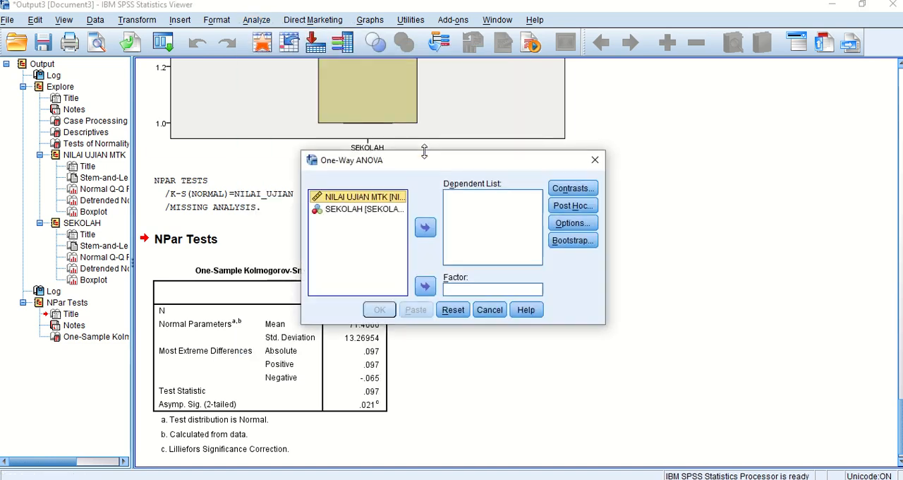
{"action": "left_click", "coordinate": [425, 229]}
{"action": "left_click", "coordinate": [372, 200]}
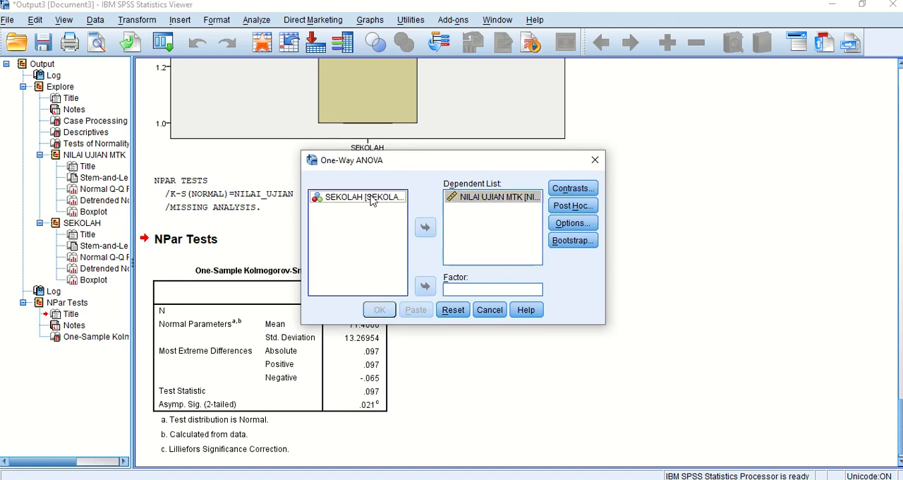
{"action": "left_click", "coordinate": [425, 287]}
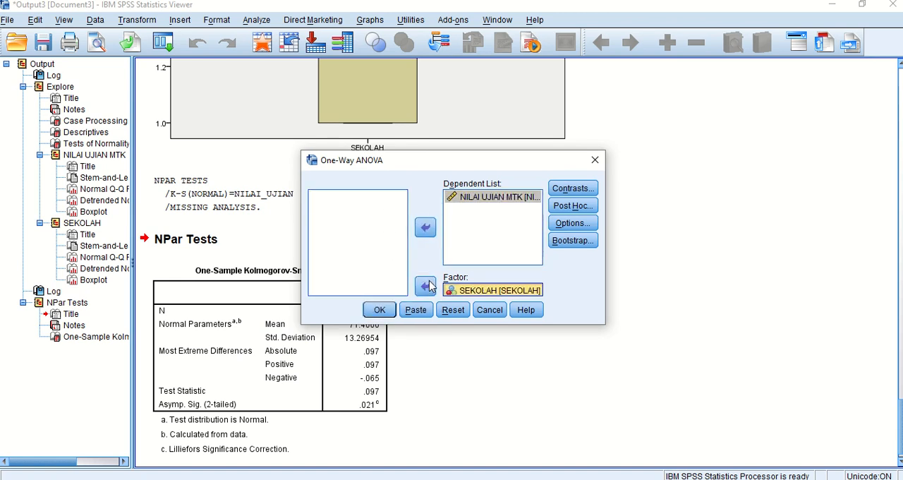
Include the homogeneity of variance test, run the One-Way ANOVA, and select the Test of Homogeneity of Variances table.
{"action": "left_click", "coordinate": [572, 224]}
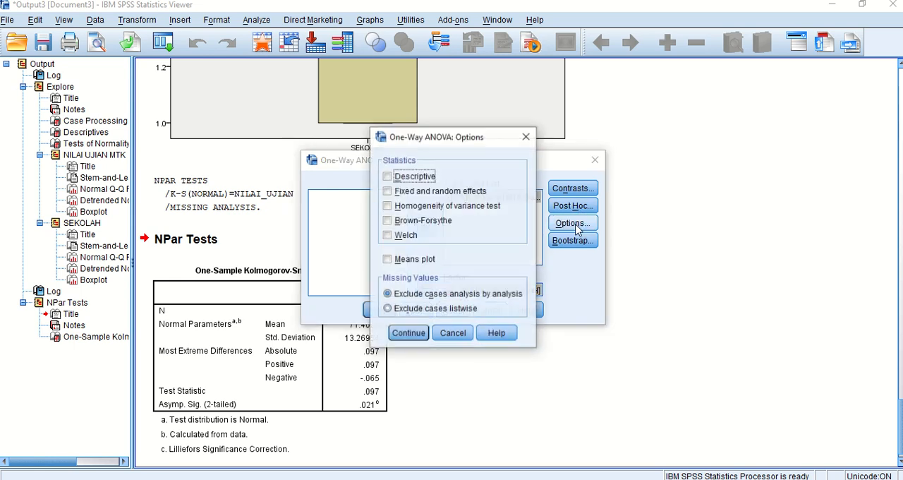
{"action": "left_click", "coordinate": [388, 207]}
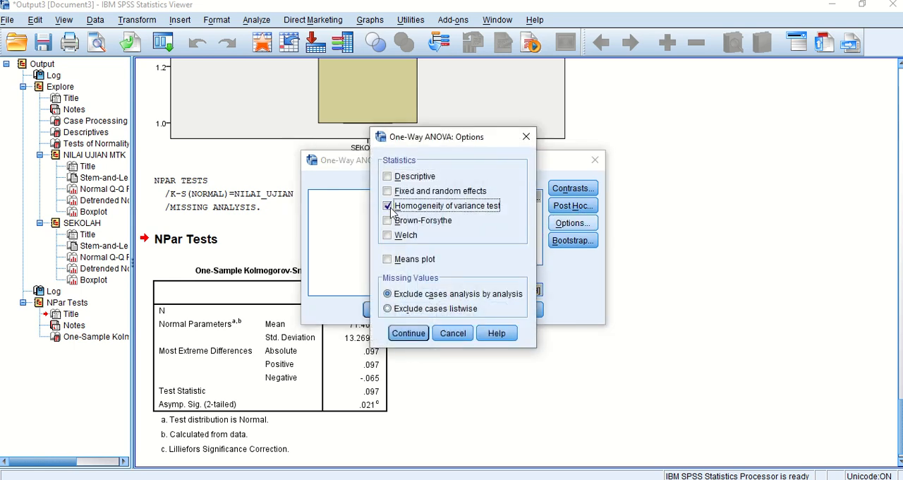
{"action": "left_click", "coordinate": [409, 336]}
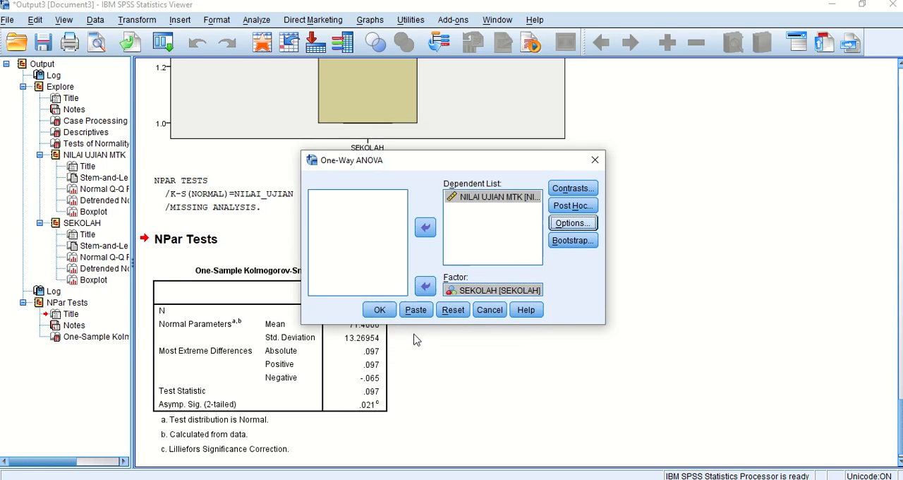
{"action": "left_click", "coordinate": [379, 310]}
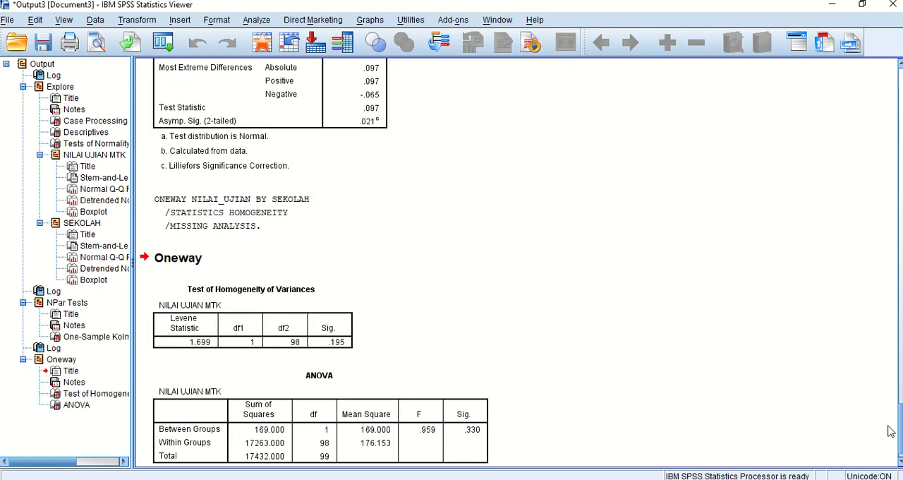
{"action": "scroll", "coordinate": [900, 437], "scroll_direction": "down", "scroll_amount": 1}
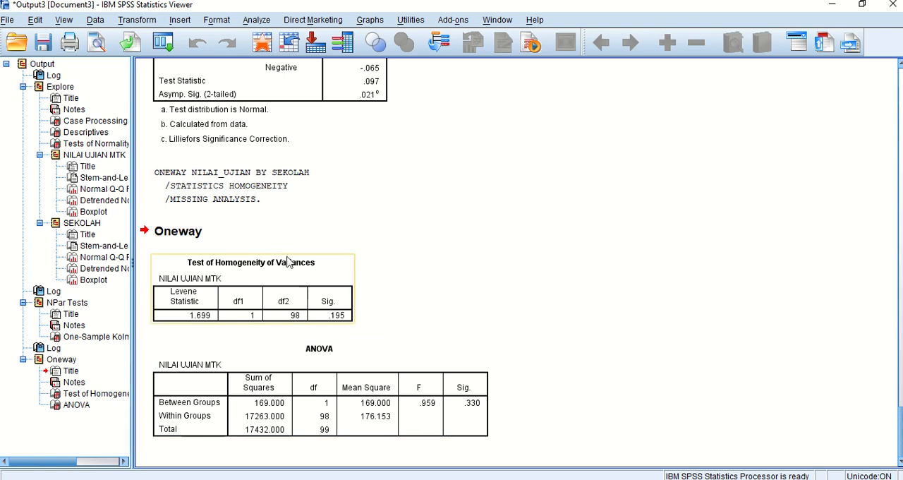
{"action": "left_click", "coordinate": [323, 289]}
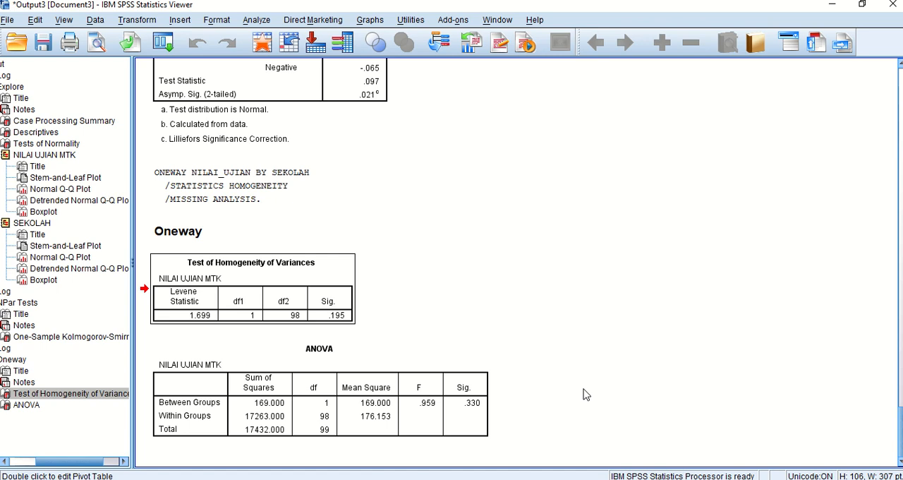
Set up an Independent-Samples T Test with NILAI UJIAN MTK as the test variable and SEKOLAH as the grouping variable.
{"action": "left_click", "coordinate": [271, 23]}
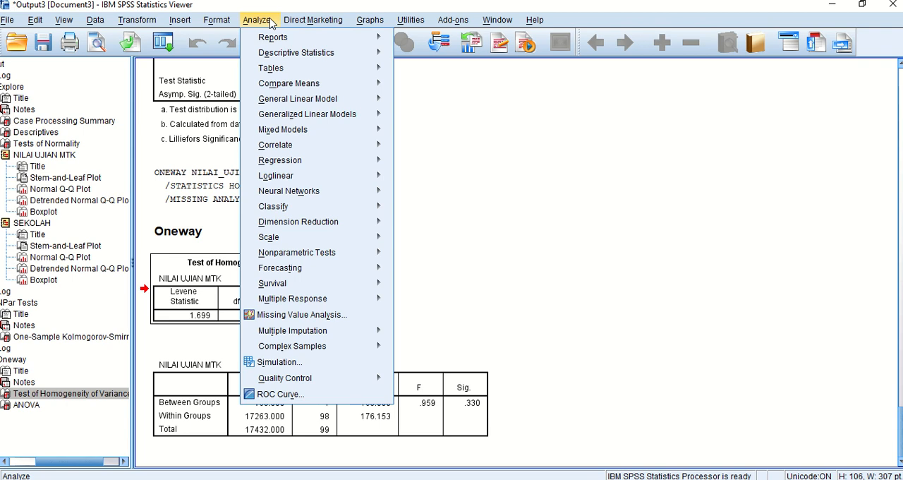
{"action": "mouse_move", "coordinate": [350, 83]}
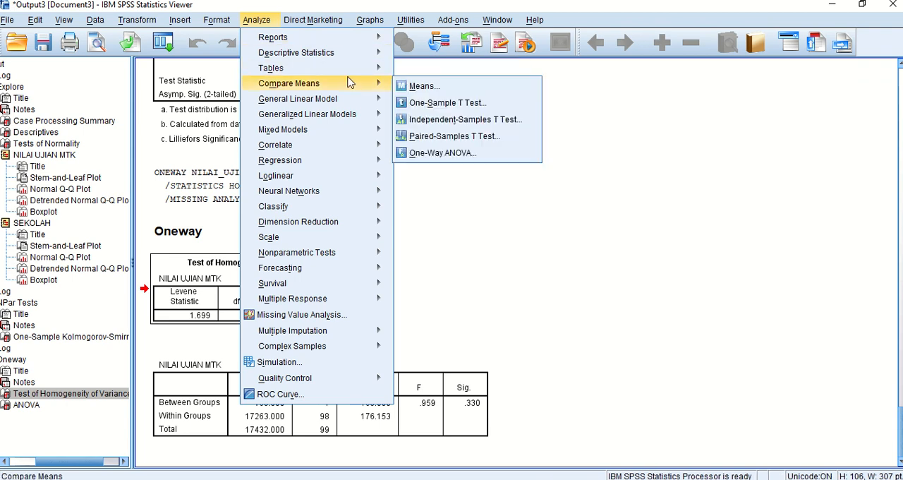
{"action": "left_click", "coordinate": [444, 120]}
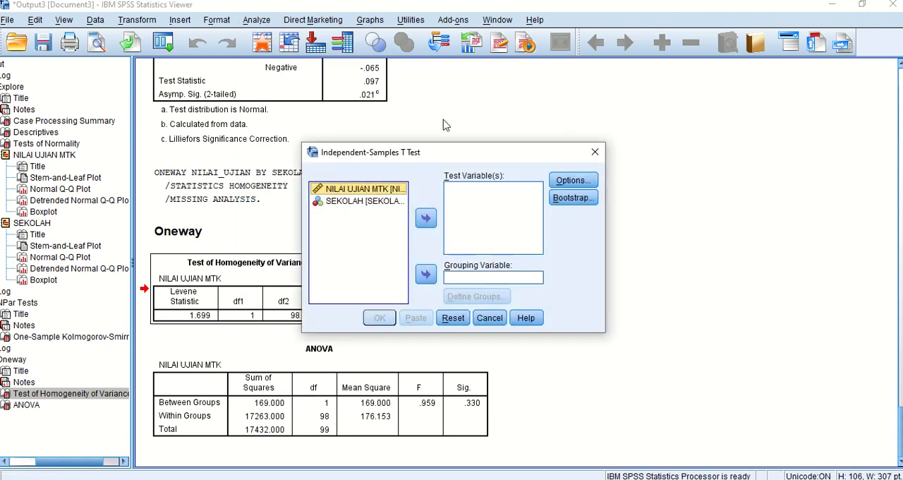
{"action": "left_click", "coordinate": [426, 218]}
{"action": "left_click", "coordinate": [366, 192]}
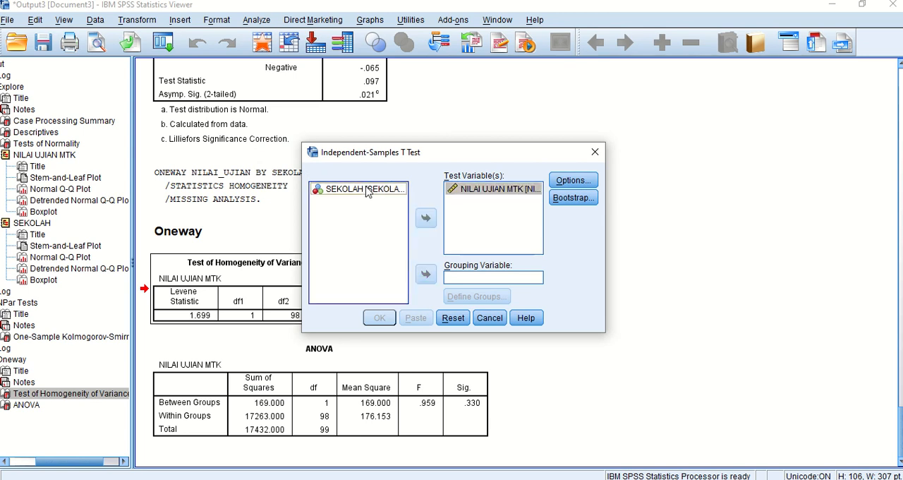
{"action": "left_click", "coordinate": [426, 274]}
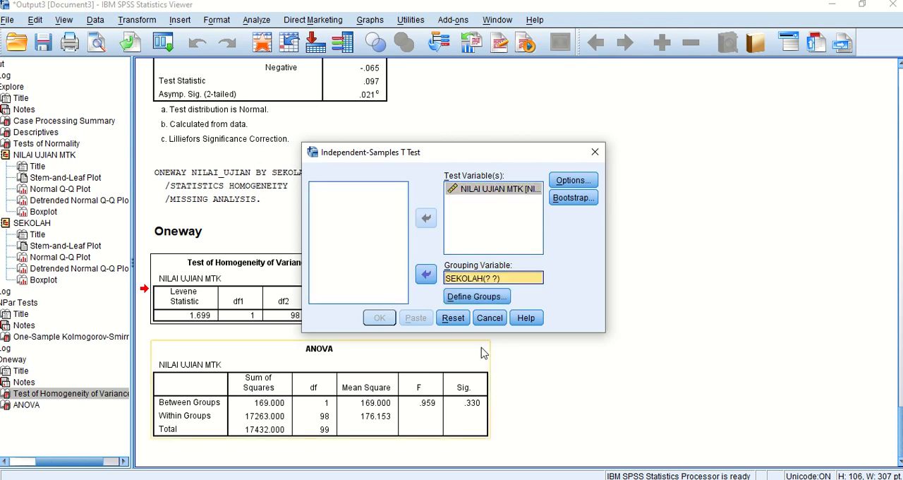
Define the SEKOLAH groups as 1 and 2 and accept the 95% confidence interval with cases excluded analysis by analysis.
{"action": "left_click", "coordinate": [487, 300]}
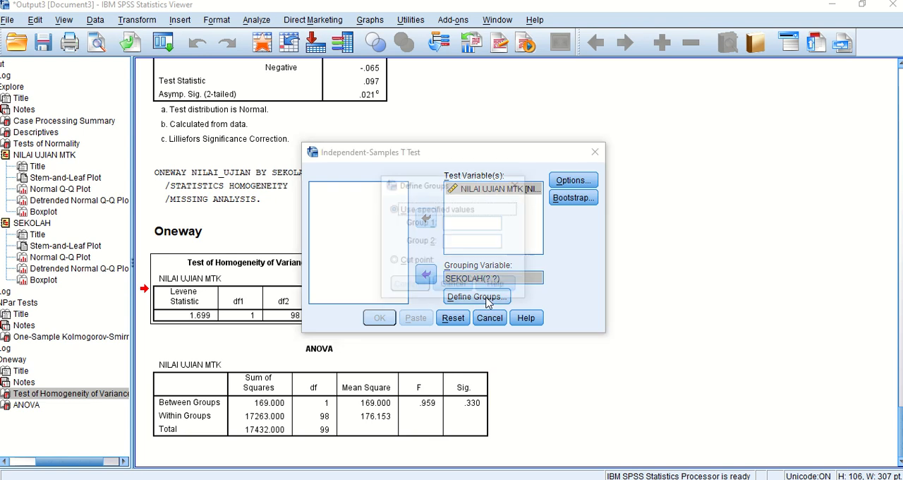
{"action": "left_click", "coordinate": [446, 223]}
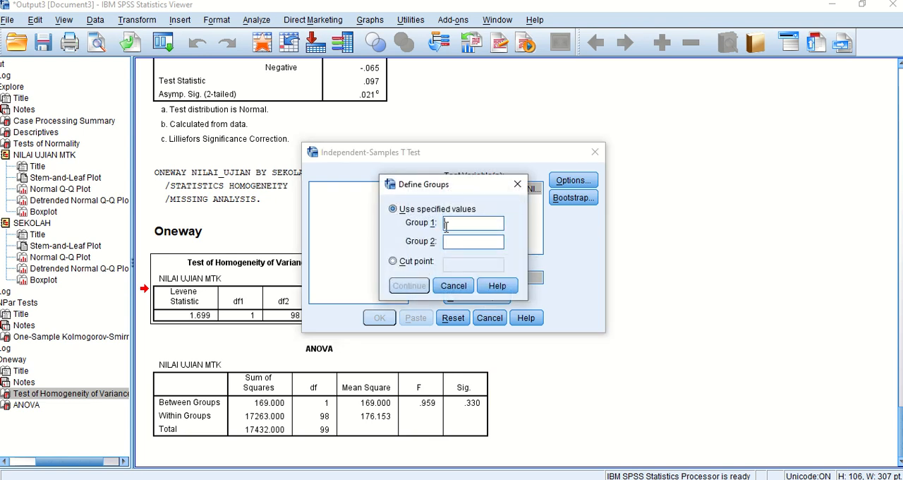
{"action": "type", "text": "1"}
{"action": "left_click", "coordinate": [449, 243]}
{"action": "type", "text": "2"}
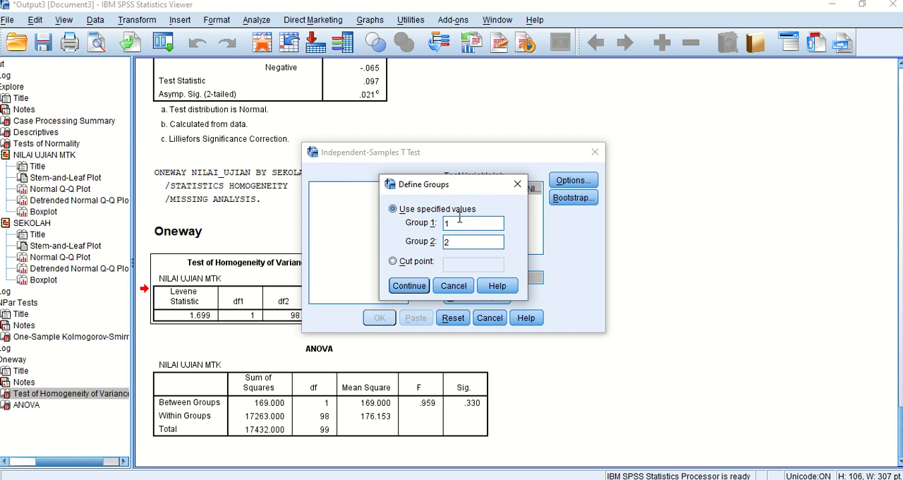
{"action": "left_click", "coordinate": [408, 285]}
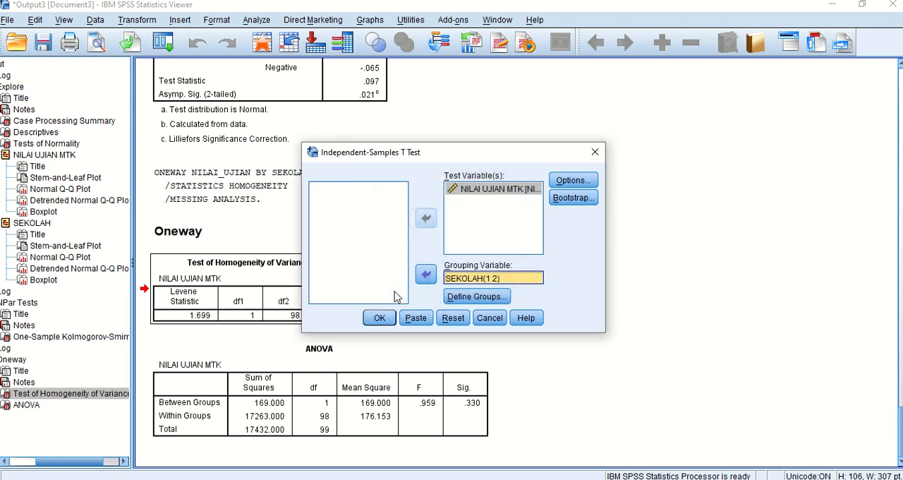
{"action": "left_click", "coordinate": [575, 182]}
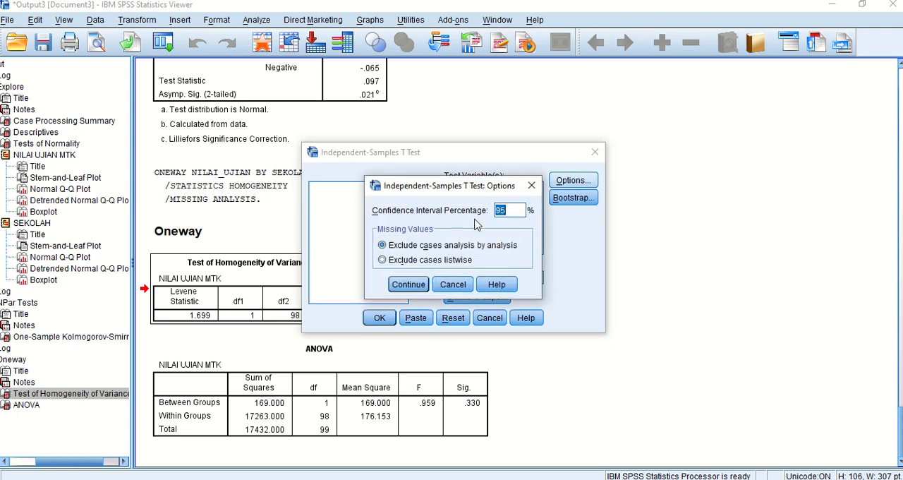
{"action": "left_click", "coordinate": [408, 284]}
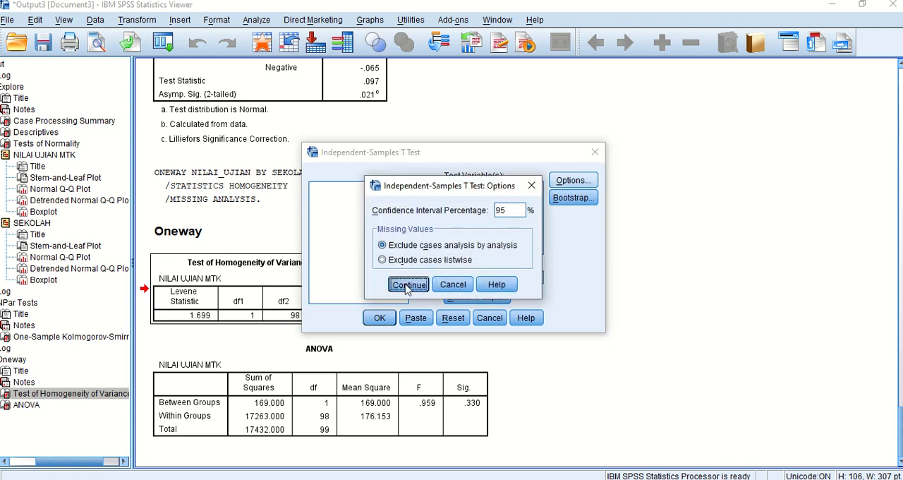
Run the Independent-Samples T Test and compare its Levene's test significance with the Test of Homogeneity of Variances table.
{"action": "left_click", "coordinate": [380, 318]}
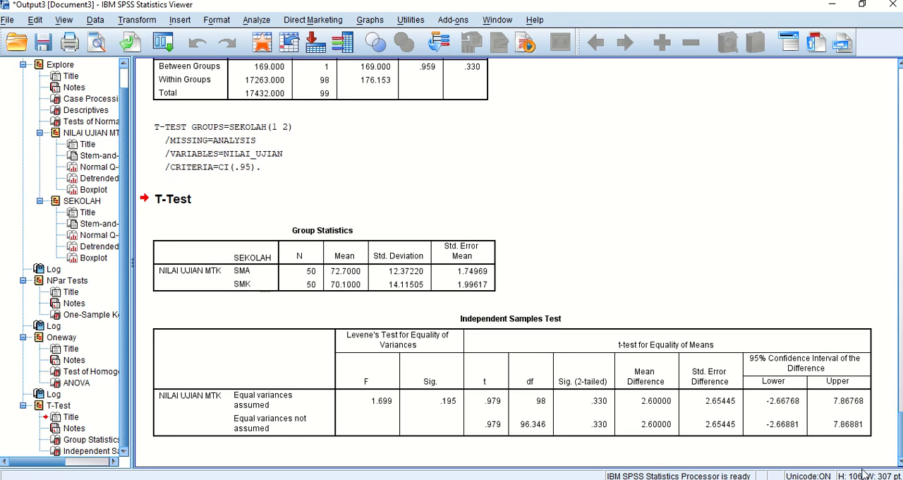
{"action": "left_click", "coordinate": [475, 416]}
{"action": "scroll", "coordinate": [506, 261], "scroll_direction": "up", "scroll_amount": 4}
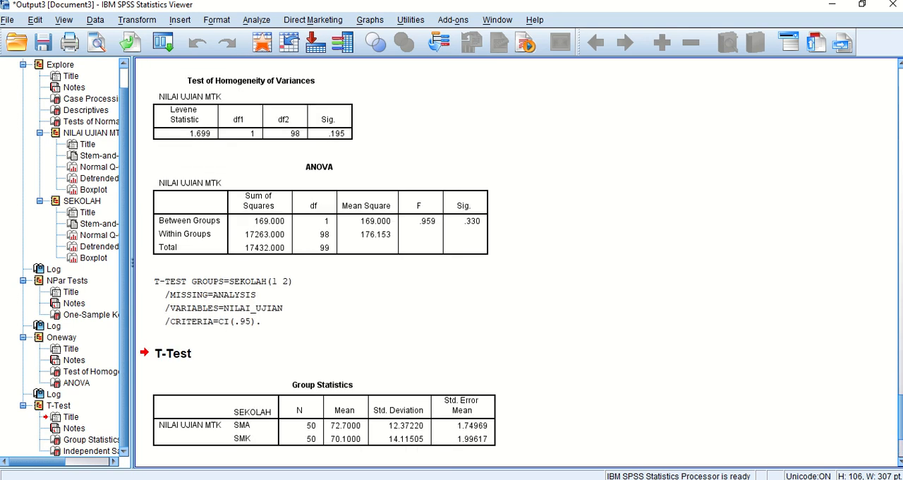
{"action": "scroll", "coordinate": [899, 421], "scroll_direction": "down", "scroll_amount": 4}
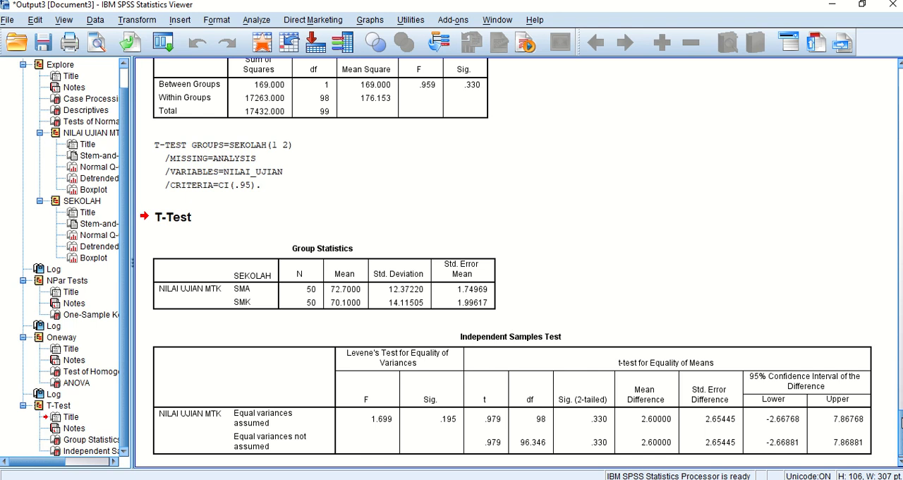
{"action": "scroll", "coordinate": [901, 421], "scroll_direction": "up", "scroll_amount": 3}
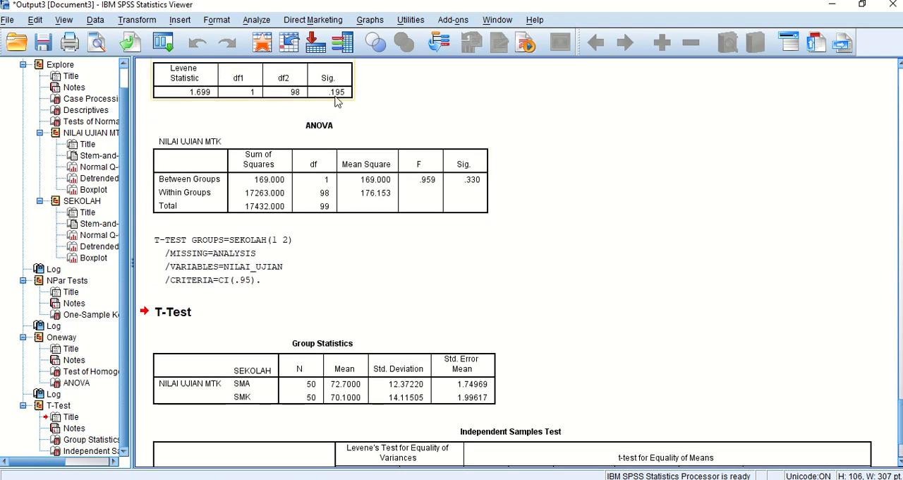
{"action": "scroll", "coordinate": [901, 432], "scroll_direction": "down", "scroll_amount": 3}
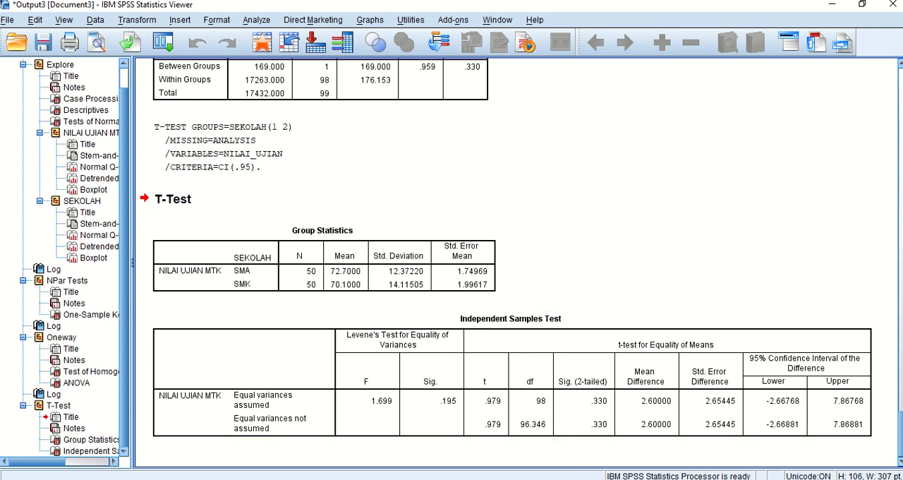
Switch to the Excel workbook and reword the H0 hypothesis as "H0=Nilai ujian mtk SMA dan SMK lebih dari sama dengan 75".
{"action": "left_click", "coordinate": [536, 447]}
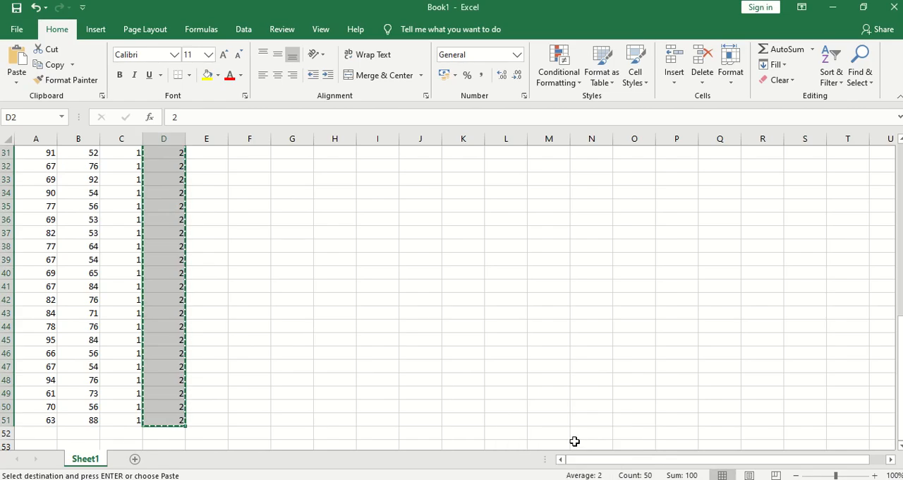
{"action": "left_click_drag", "start_coordinate": [899, 399], "coordinate": [899, 244]}
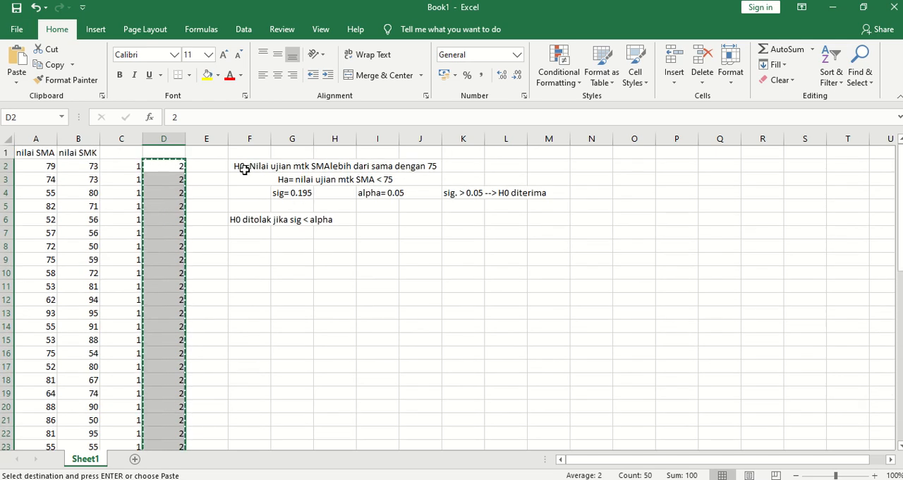
{"action": "left_click", "coordinate": [329, 172]}
{"action": "double_click", "coordinate": [330, 168]}
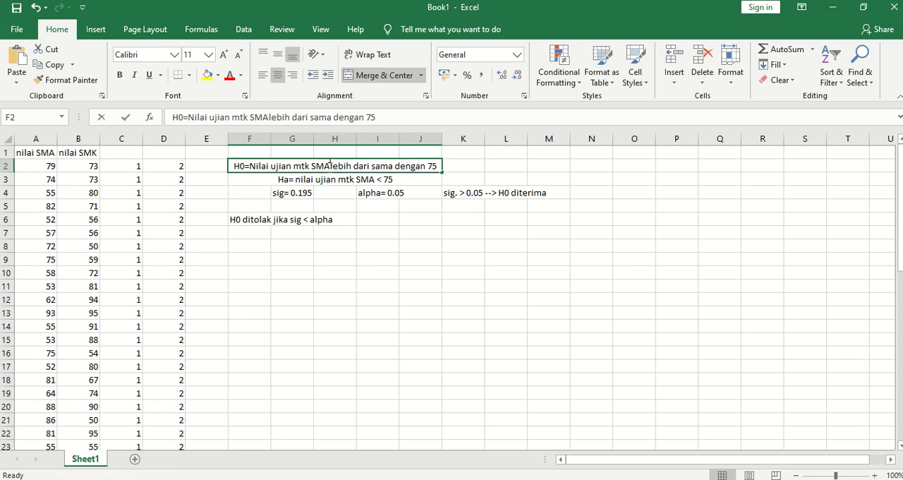
{"action": "type", "text": "da"}
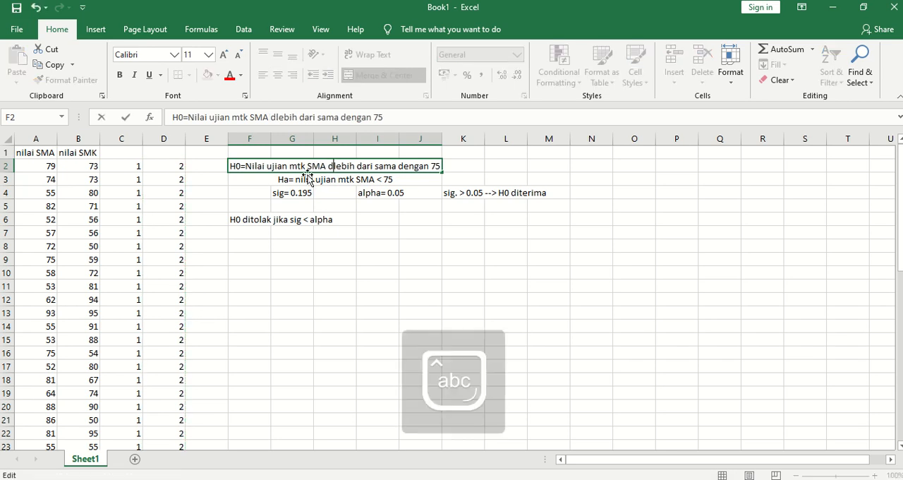
{"action": "type", "text": "n"}
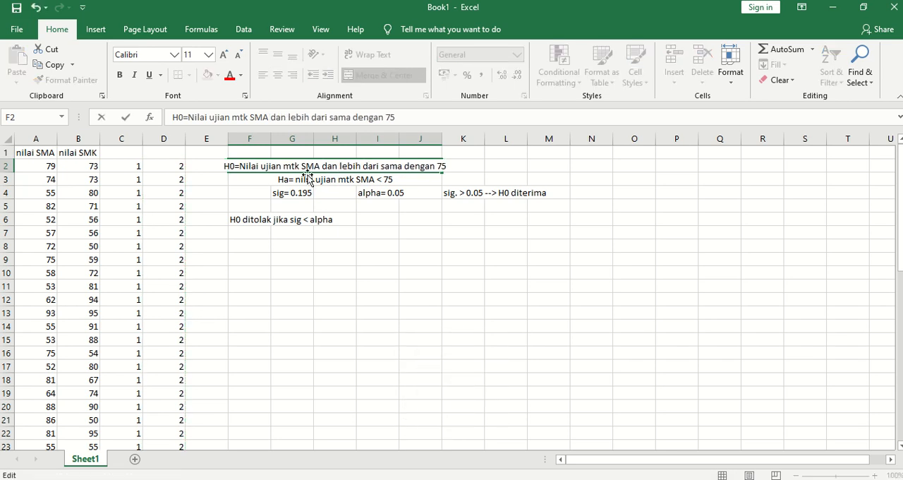
{"action": "key", "text": "Caps_Lock"}
{"action": "type", "text": "SMK"}
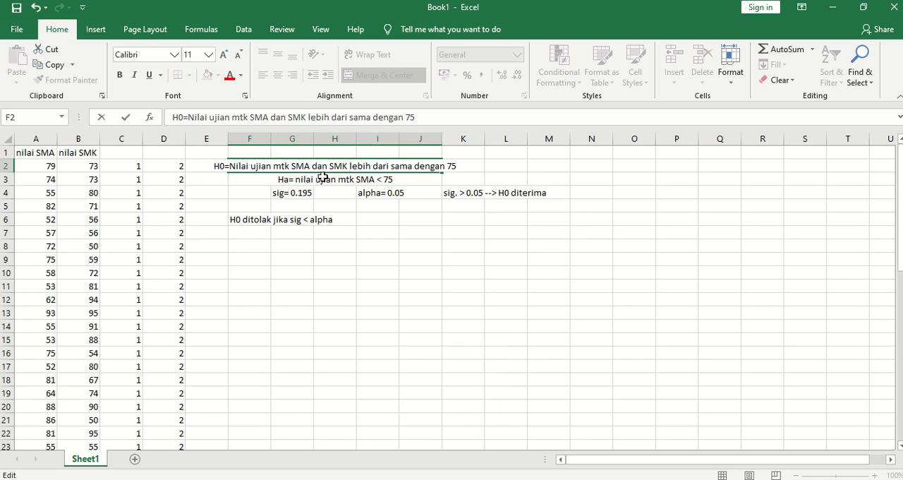
Reword the alternative hypothesis in F3 as "Ha= nilai ujian mtk SMA dan SMK < 75".
{"action": "left_click", "coordinate": [311, 179]}
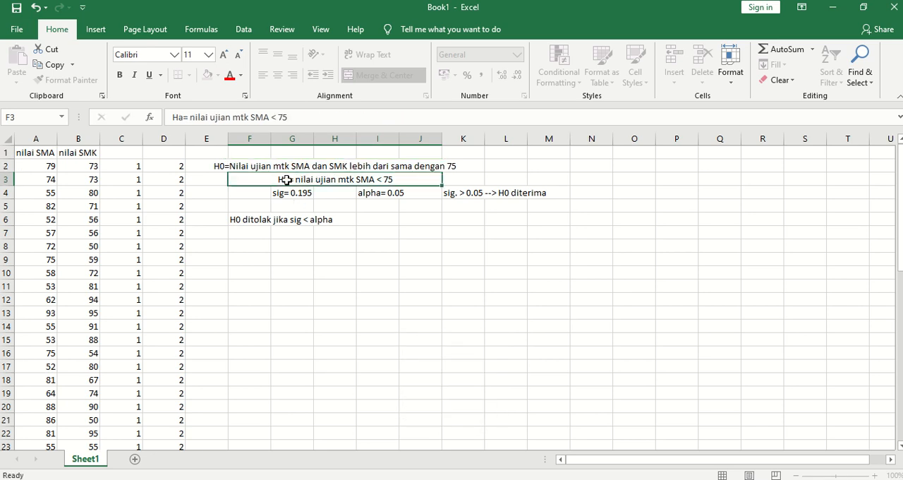
{"action": "double_click", "coordinate": [374, 179]}
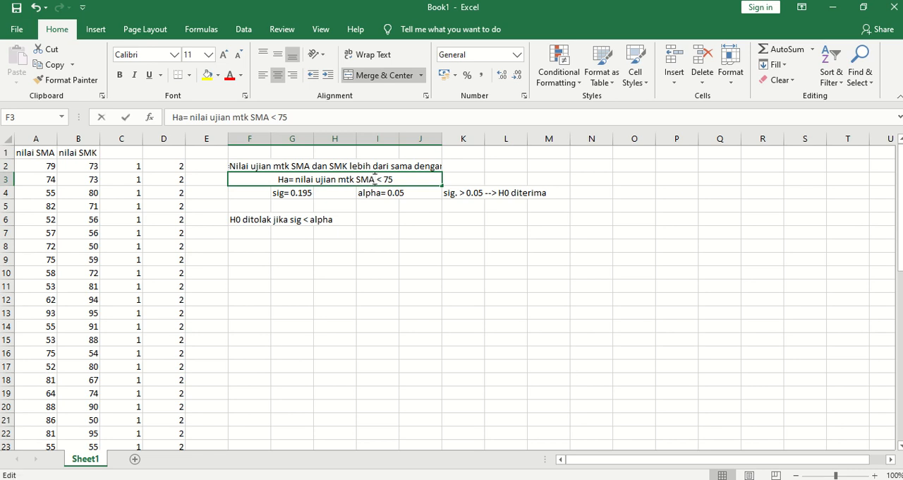
{"action": "type", "text": "dan"}
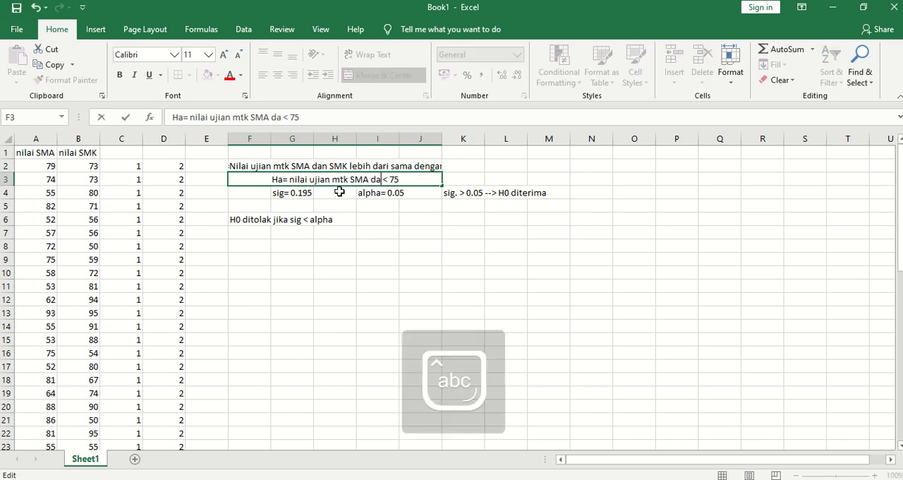
{"action": "key", "text": "Caps_Lock"}
{"action": "type", "text": "SMK"}
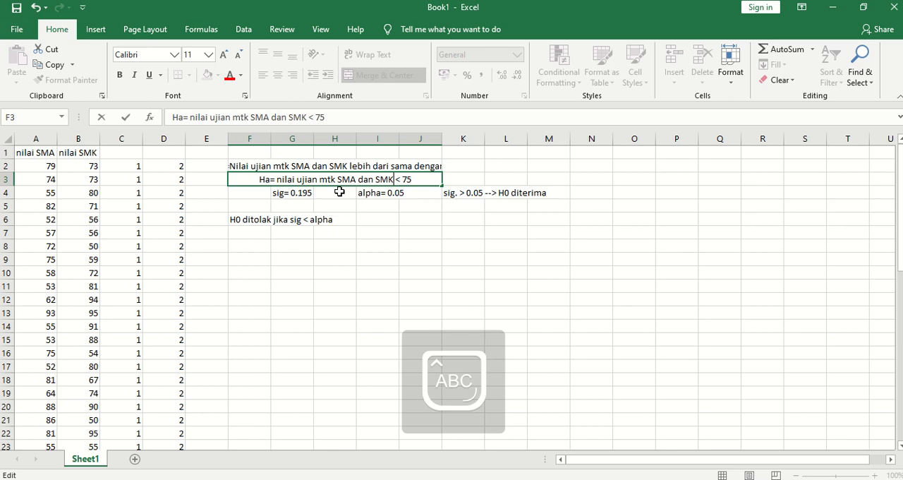
Update the test notes in row 4 to read "sig= 0.330" and "alpha= 0.025".
{"action": "left_click", "coordinate": [300, 191]}
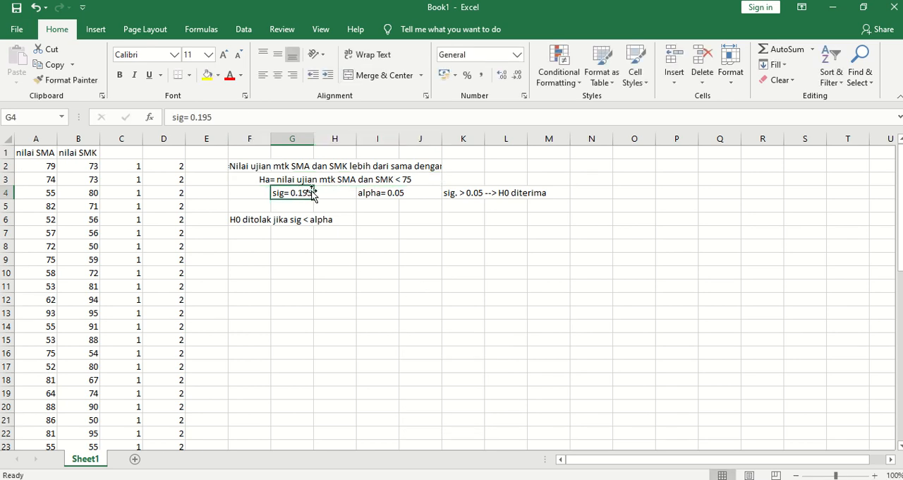
{"action": "double_click", "coordinate": [310, 191]}
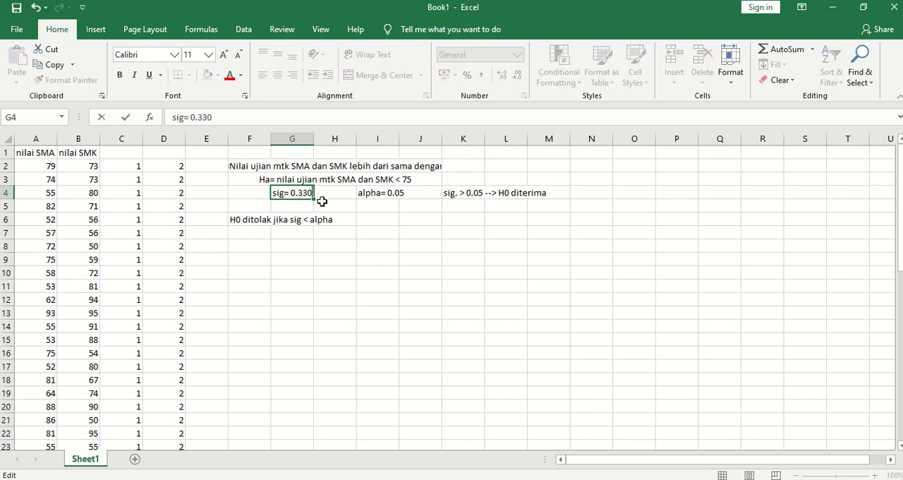
{"action": "double_click", "coordinate": [402, 192]}
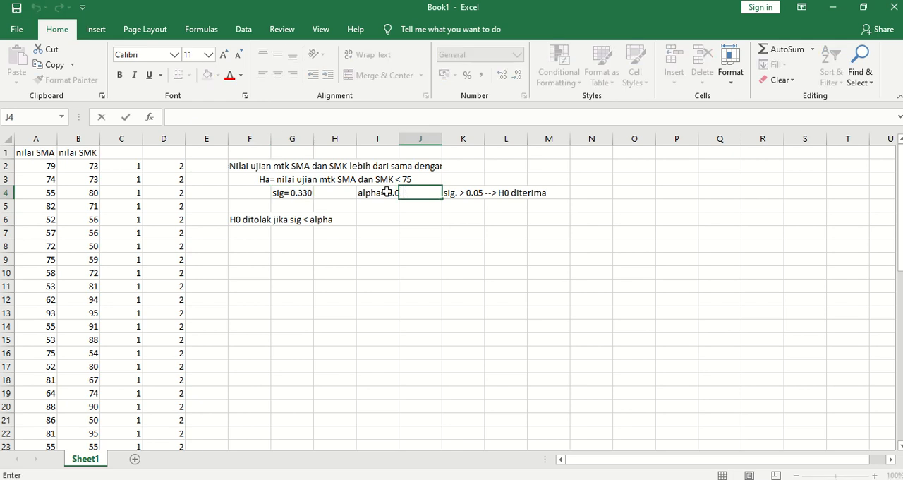
{"action": "left_click", "coordinate": [387, 192]}
{"action": "double_click", "coordinate": [396, 193]}
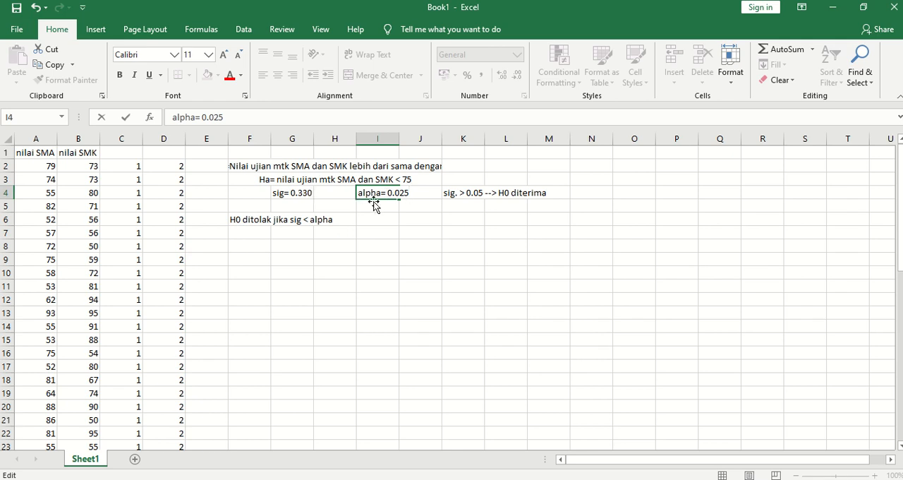
{"action": "left_click", "coordinate": [515, 194]}
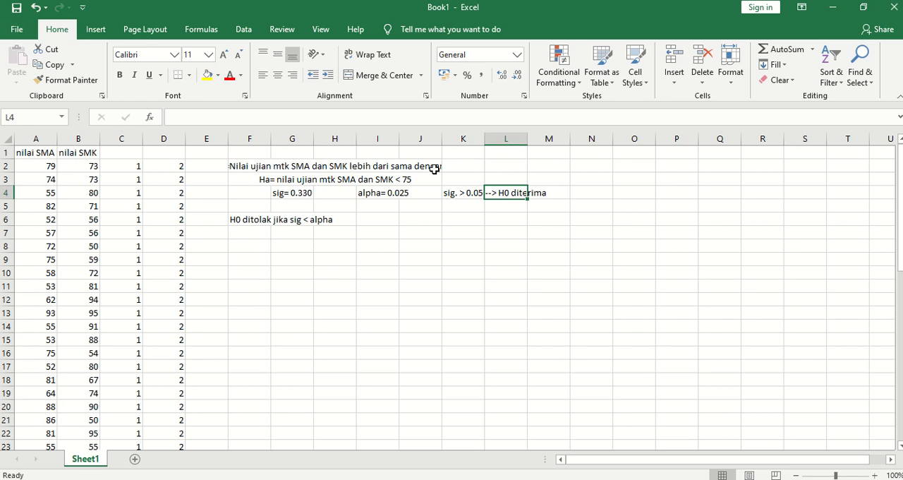
Merge and center the H0 hypothesis across F2:K2 so its full text fits.
{"action": "left_click_drag", "start_coordinate": [236, 166], "coordinate": [469, 171]}
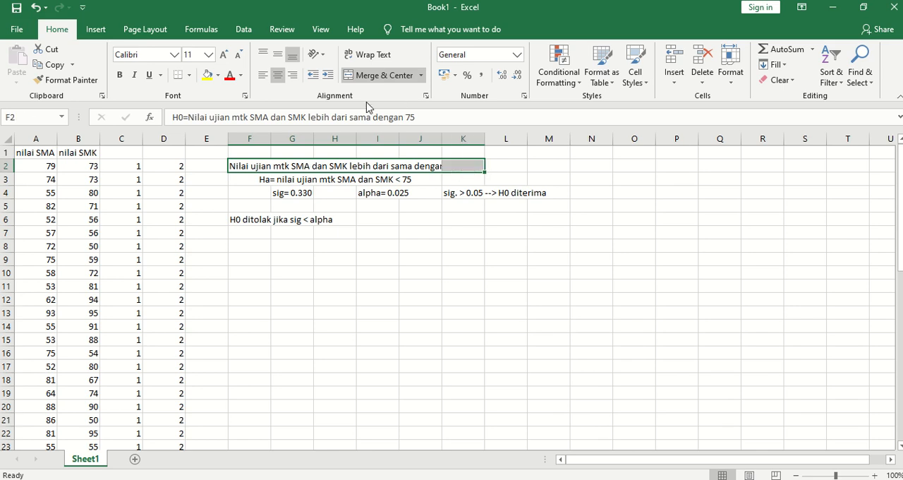
{"action": "left_click", "coordinate": [366, 79]}
{"action": "left_click", "coordinate": [366, 78]}
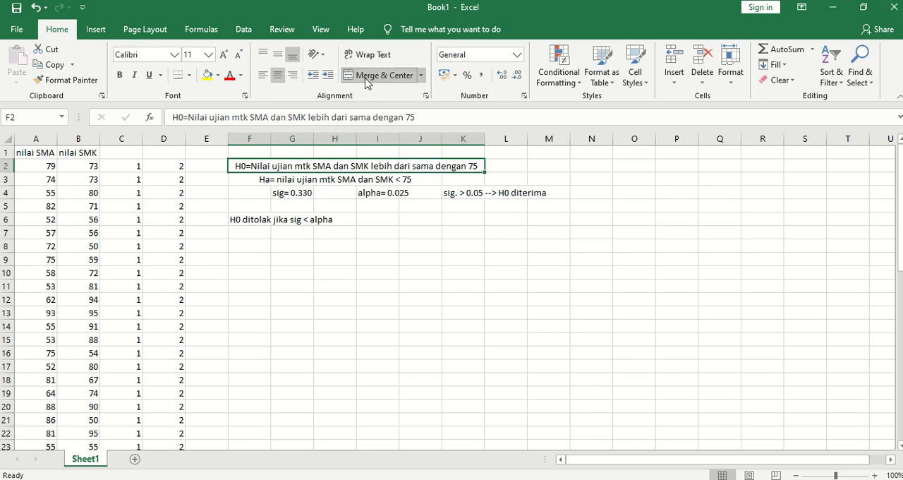
{"action": "left_click", "coordinate": [385, 223]}
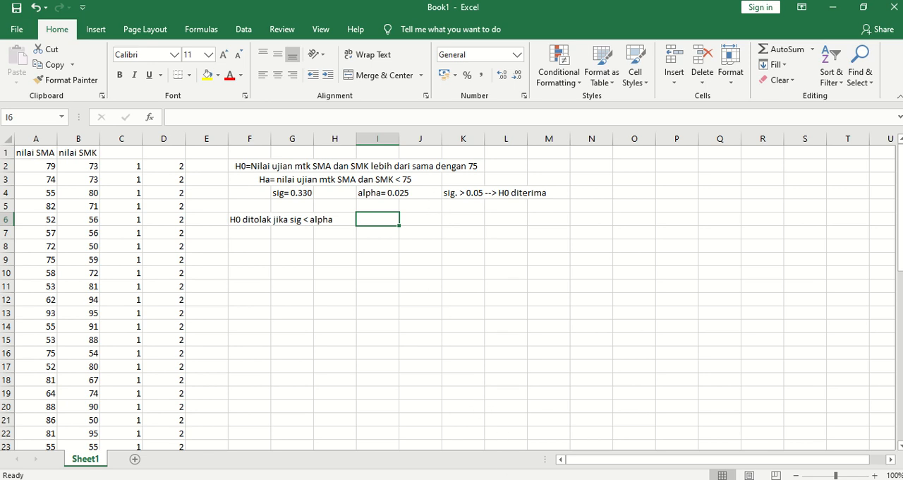
Switch to the SPSS Data Editor and create a new empty dataset.
{"action": "mouse_move", "coordinate": [505, 478]}
{"action": "left_click", "coordinate": [520, 449]}
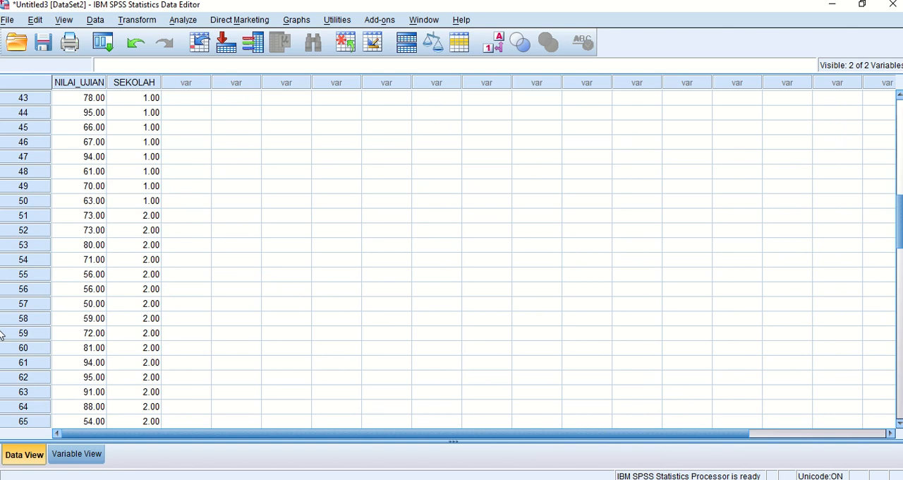
{"action": "left_click", "coordinate": [13, 25]}
{"action": "mouse_move", "coordinate": [60, 41]}
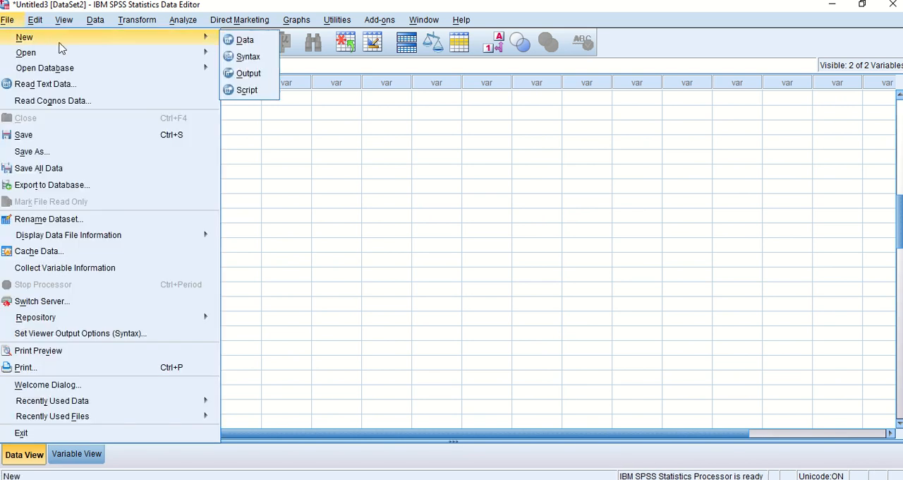
{"action": "left_click", "coordinate": [245, 40]}
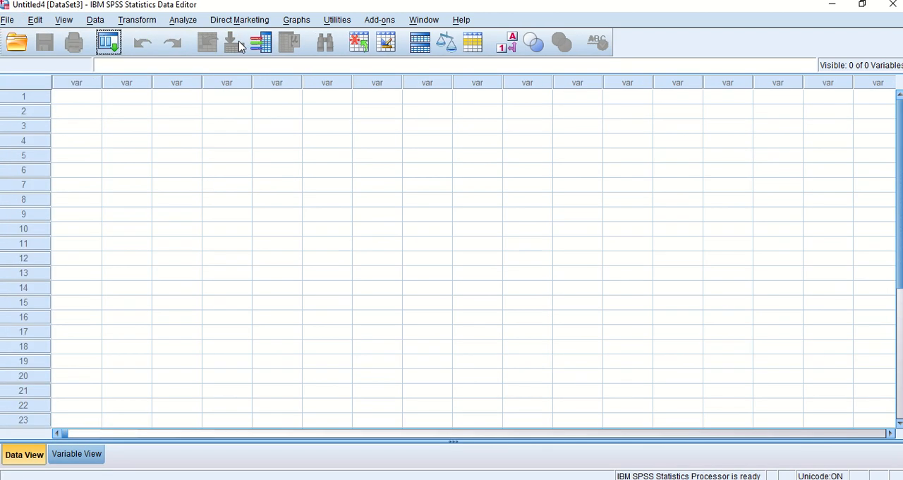
Enter the values 4, 5, 7, 3, 4 and 6 in rows 1 to 6 of the first variable column.
{"action": "left_click", "coordinate": [76, 96]}
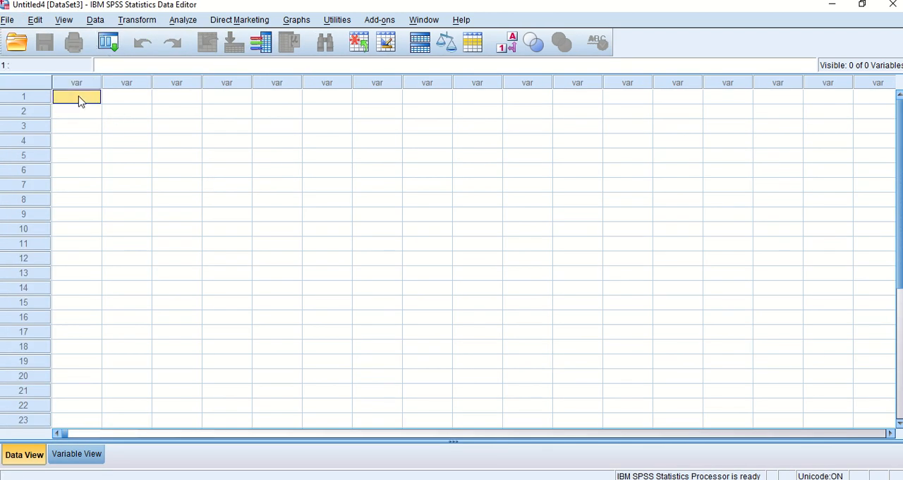
{"action": "type", "text": "4"}
{"action": "key", "text": "Return"}
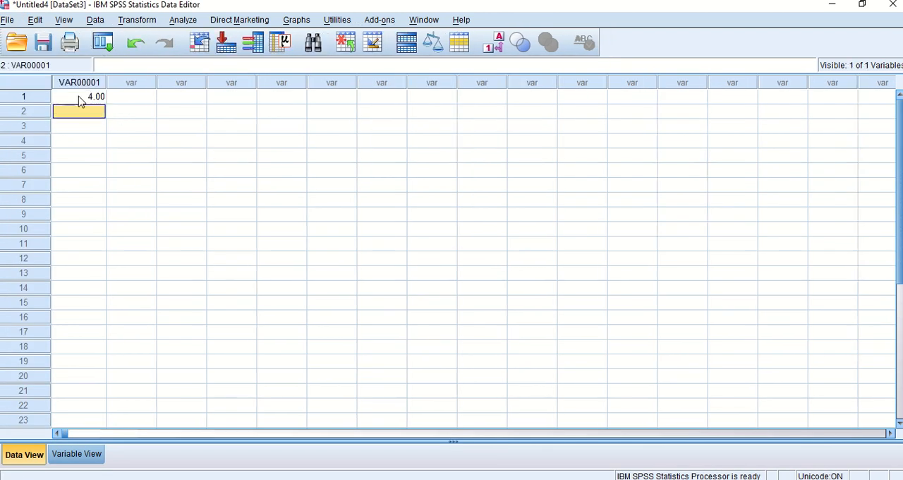
{"action": "type", "text": "5"}
{"action": "key", "text": "Return"}
{"action": "type", "text": "7"}
{"action": "key", "text": "Return"}
{"action": "type", "text": "3"}
{"action": "key", "text": "Return"}
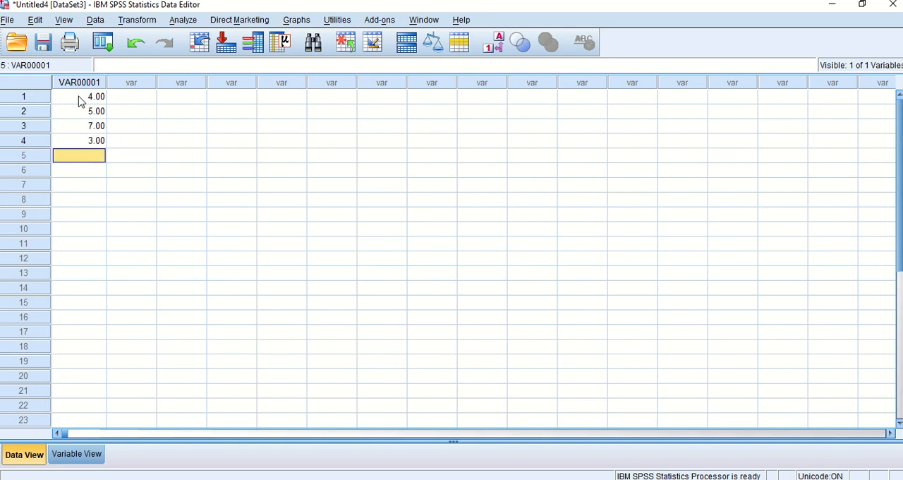
{"action": "type", "text": "4"}
{"action": "key", "text": "Return"}
{"action": "type", "text": "6"}
{"action": "key", "text": "Return"}
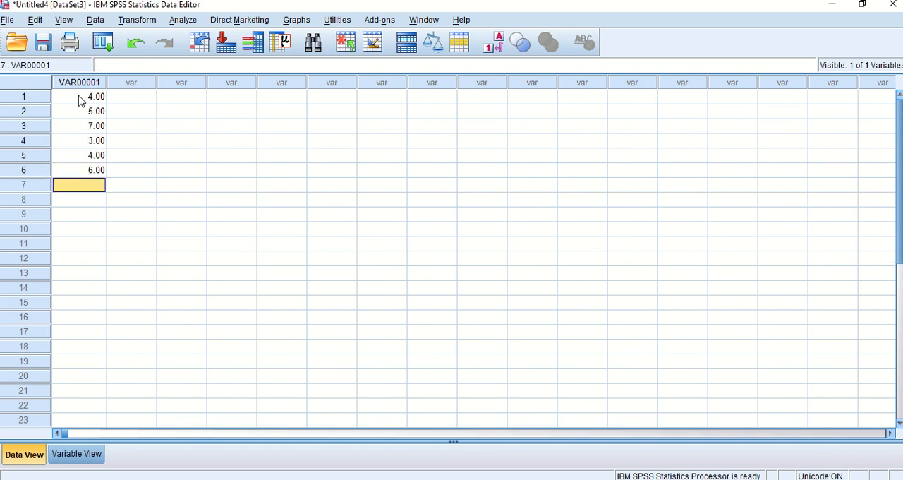
Enter the values 8, 6, 9, 7, 6 and 8 in rows 1 to 6 of the second variable column.
{"action": "left_click", "coordinate": [139, 99]}
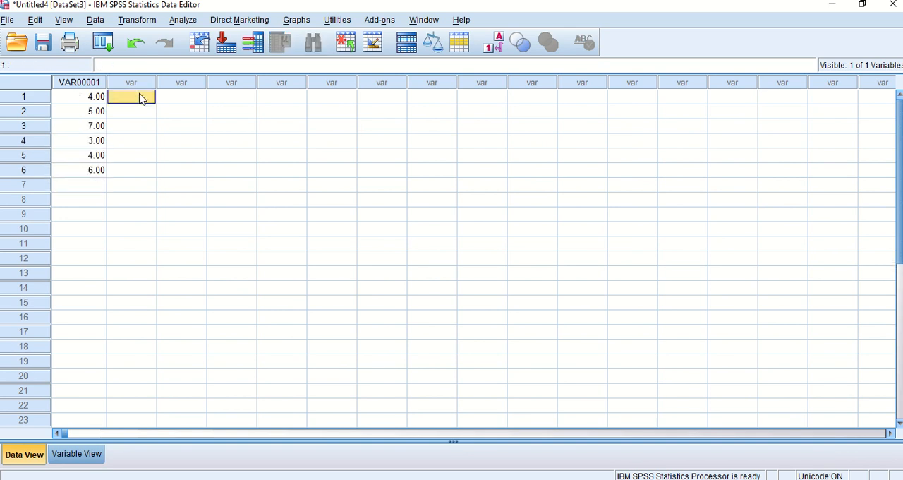
{"action": "type", "text": "8"}
{"action": "key", "text": "Return"}
{"action": "type", "text": "6"}
{"action": "key", "text": "Return"}
{"action": "type", "text": "9"}
{"action": "key", "text": "Return"}
{"action": "type", "text": "7"}
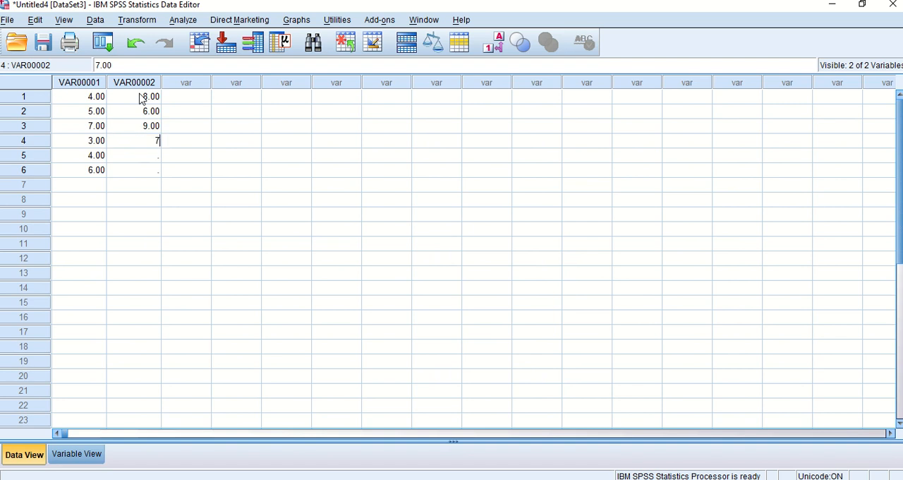
{"action": "key", "text": "Return"}
{"action": "type", "text": "6"}
{"action": "key", "text": "Return"}
{"action": "type", "text": "8"}
{"action": "key", "text": "Return"}
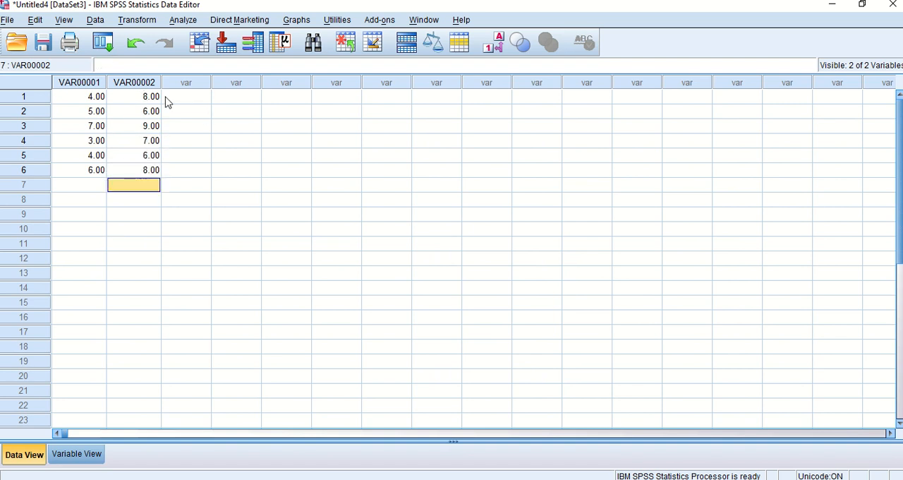
Rename the first variable, VAR00001, as SEBELUM in the variable definitions.
{"action": "left_click", "coordinate": [71, 455]}
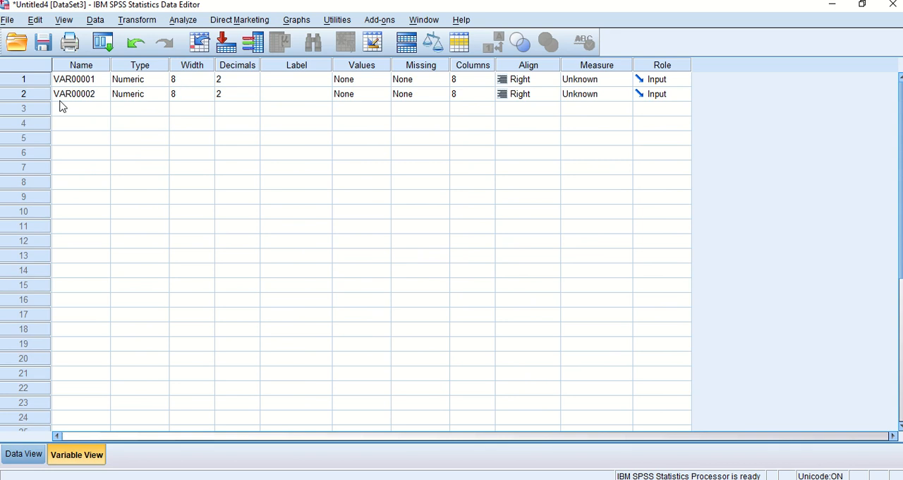
{"action": "left_click", "coordinate": [78, 80]}
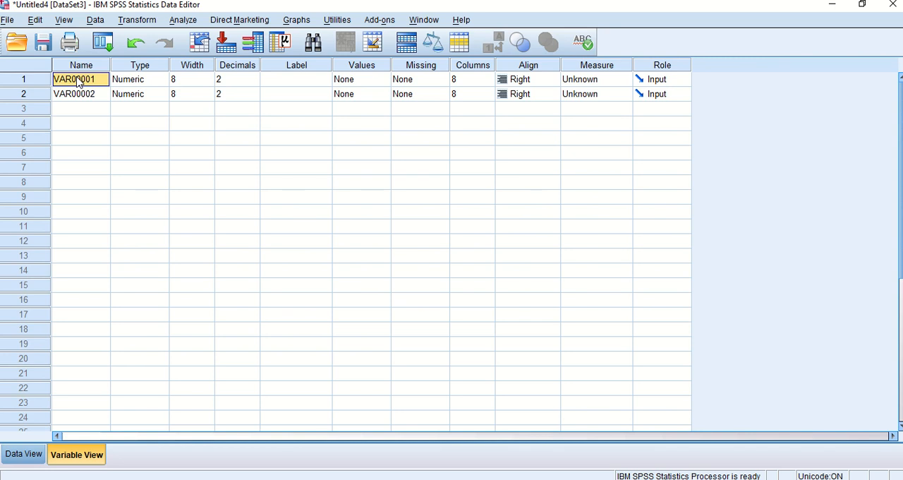
{"action": "double_click", "coordinate": [81, 79]}
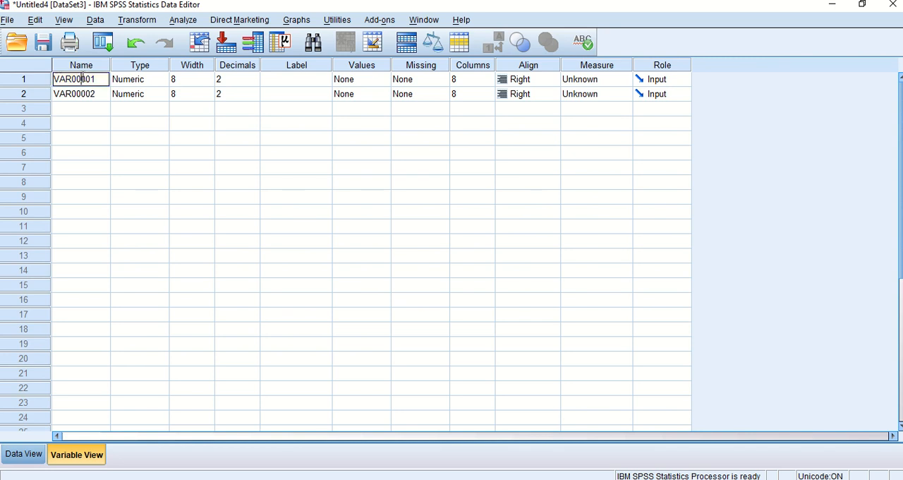
{"action": "left_click_drag", "start_coordinate": [98, 79], "coordinate": [27, 80]}
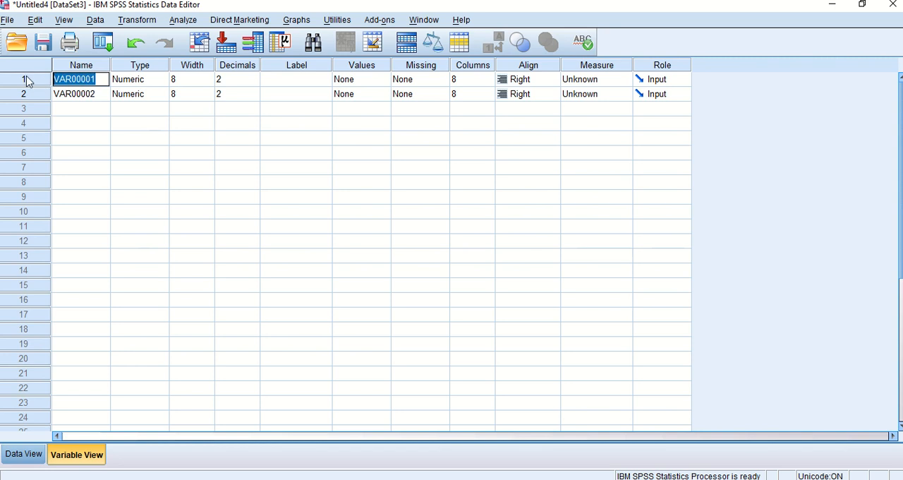
{"action": "type", "text": "SEBELUM"}
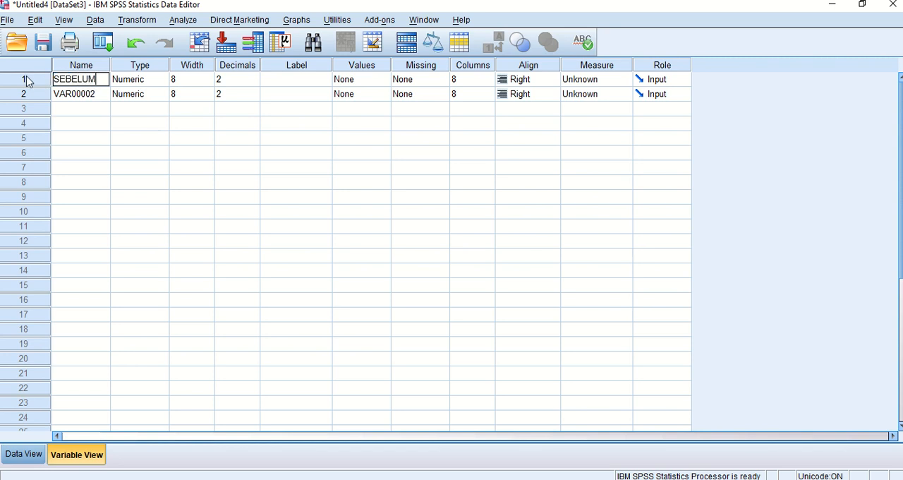
Rename the second variable, VAR00002, as SESUDAH in the variable definitions.
{"action": "left_click", "coordinate": [89, 94]}
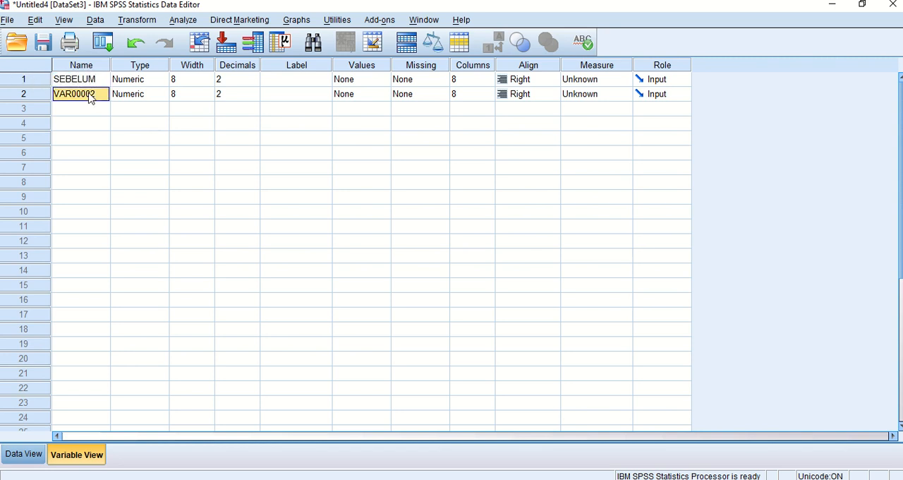
{"action": "type", "text": "SESU"}
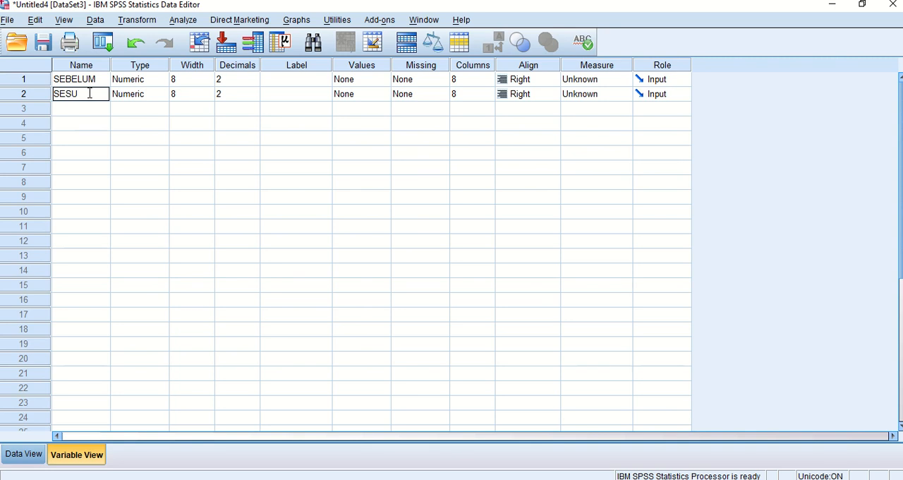
{"action": "type", "text": "DAH"}
{"action": "key", "text": "Up"}
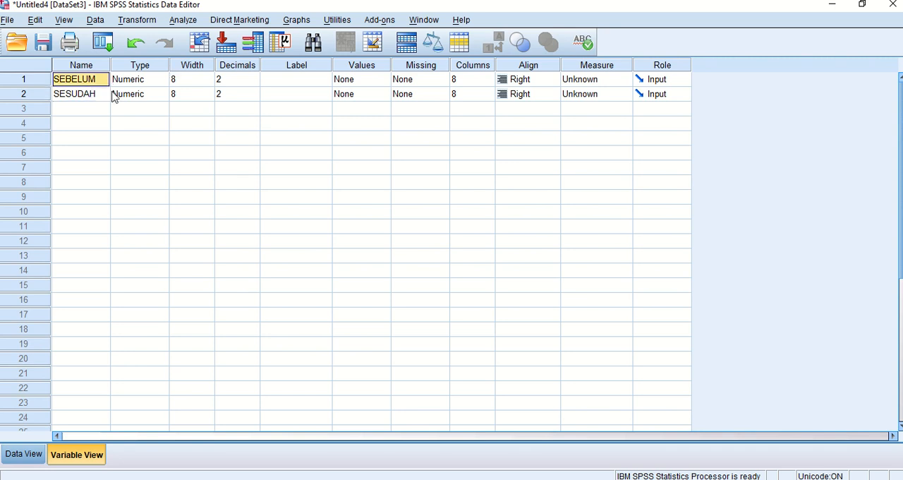
Set up a Paired-Samples T Test with SEBELUM as Variable1 and SESUDAH as Variable2 of pair 1.
{"action": "left_click", "coordinate": [28, 459]}
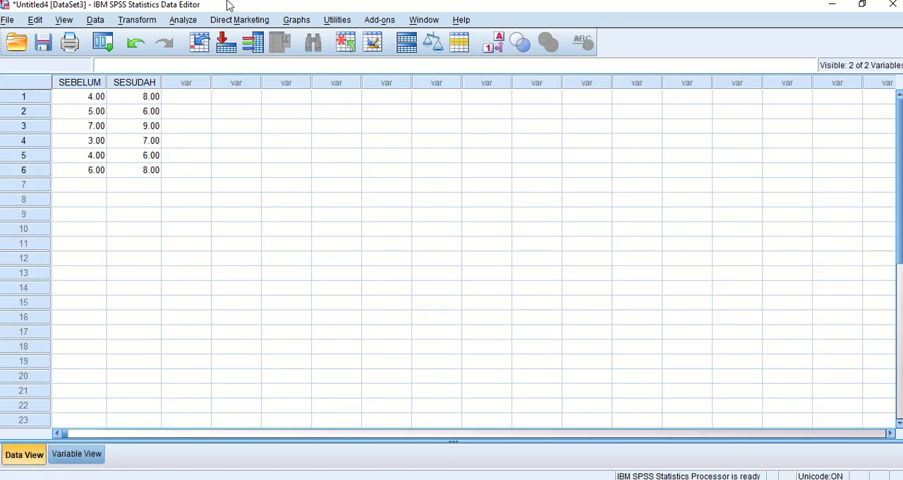
{"action": "left_click", "coordinate": [195, 21]}
{"action": "mouse_move", "coordinate": [212, 85]}
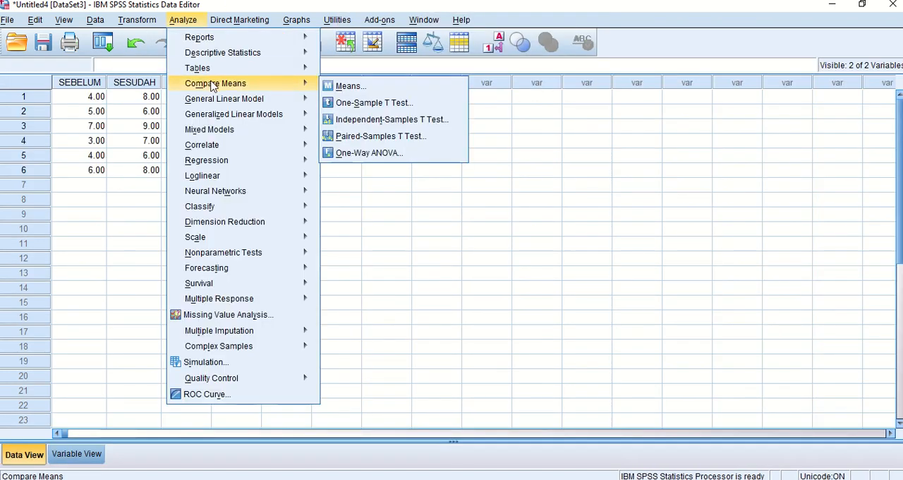
{"action": "left_click", "coordinate": [430, 139]}
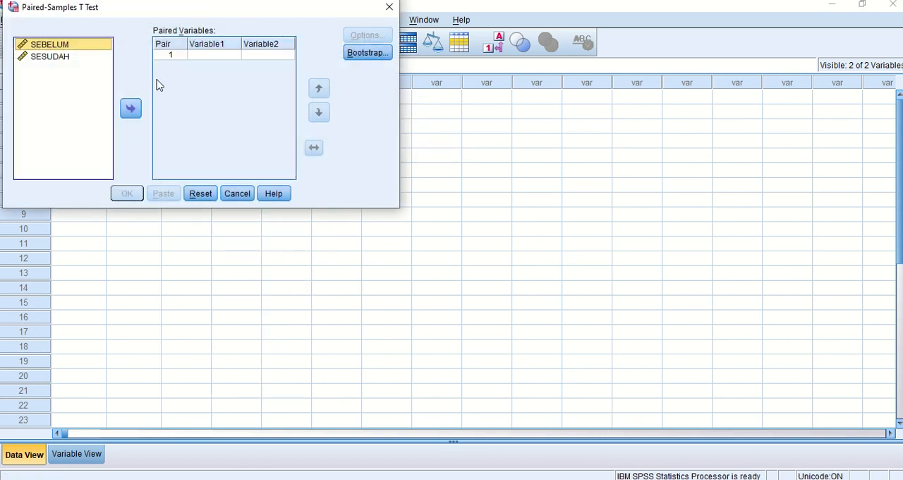
{"action": "left_click", "coordinate": [131, 109]}
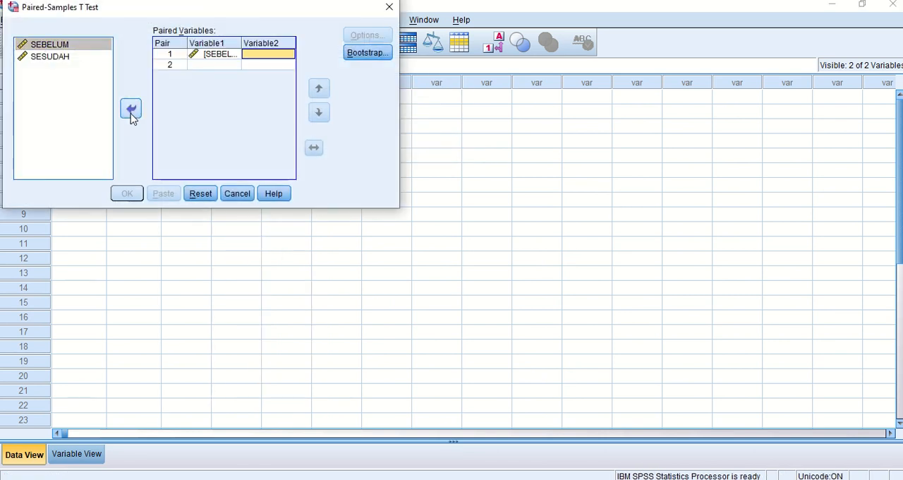
{"action": "left_click", "coordinate": [48, 58]}
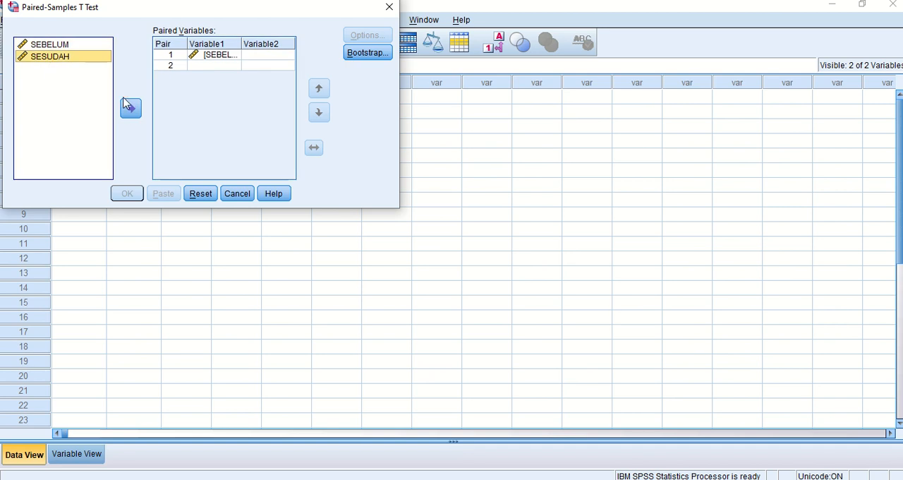
{"action": "left_click", "coordinate": [131, 109]}
Accept the 95% confidence interval with cases excluded analysis by analysis, and run the paired-samples t test.
{"action": "left_click", "coordinate": [364, 36]}
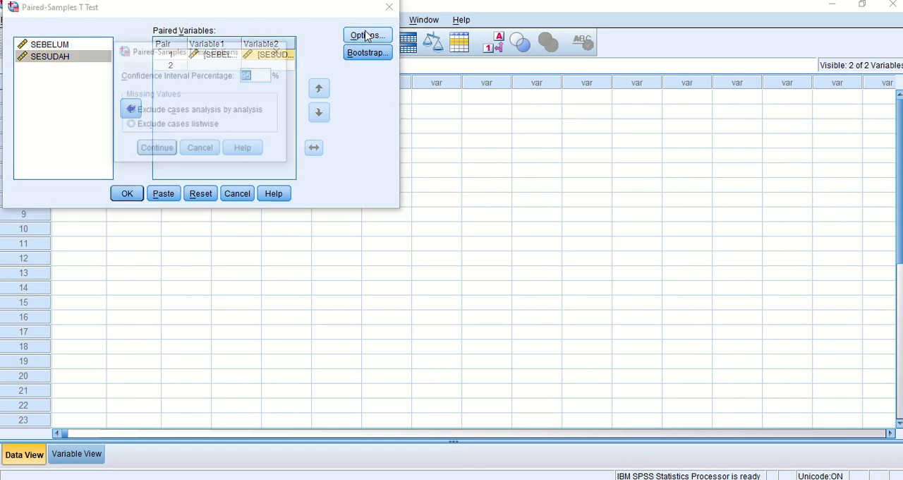
{"action": "left_click", "coordinate": [155, 149]}
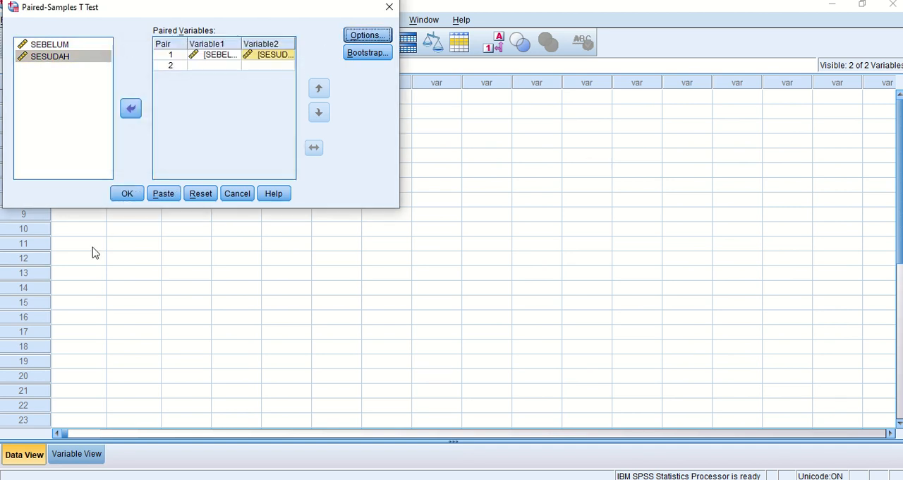
{"action": "left_click", "coordinate": [127, 192]}
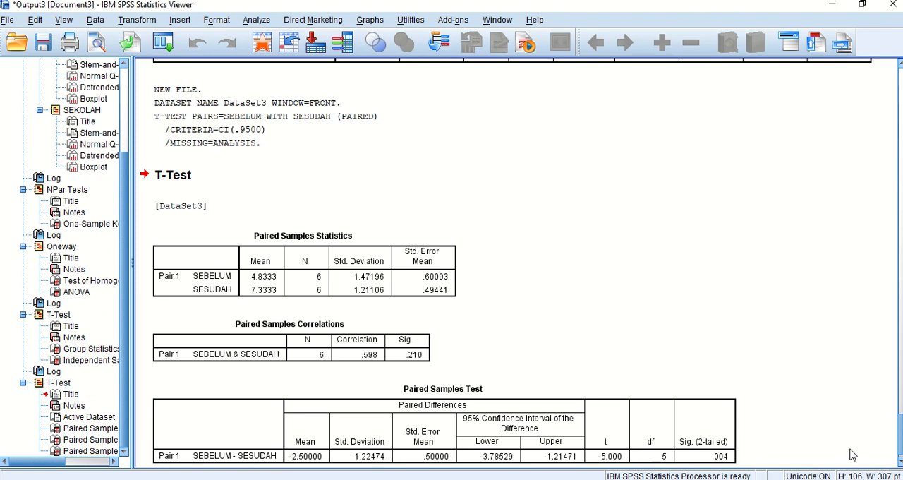
Examine the paired samples statistics, correlations and test tables in the output.
{"action": "scroll", "coordinate": [897, 434], "scroll_direction": "down", "scroll_amount": 1}
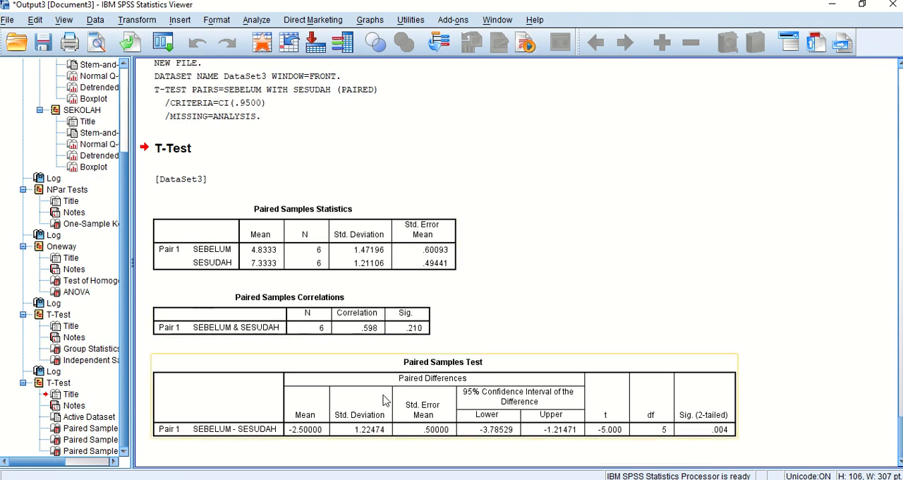
{"action": "left_click", "coordinate": [328, 302]}
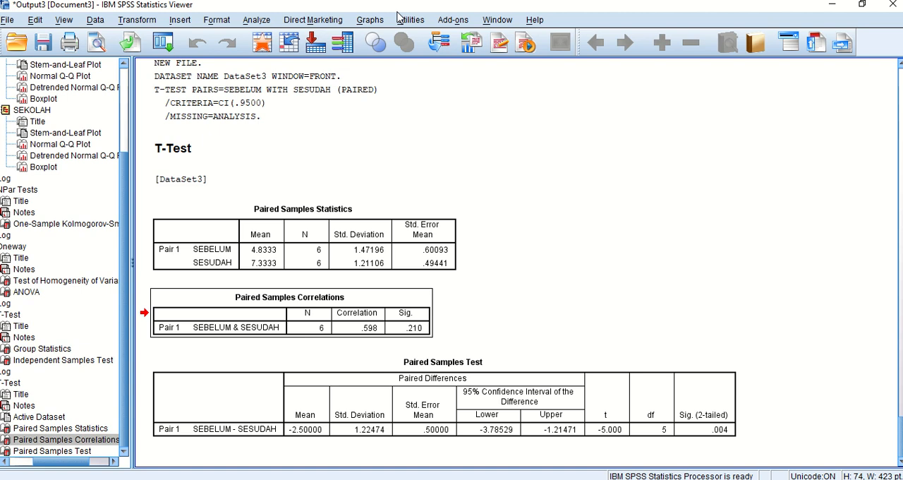
{"action": "mouse_move", "coordinate": [381, 3]}
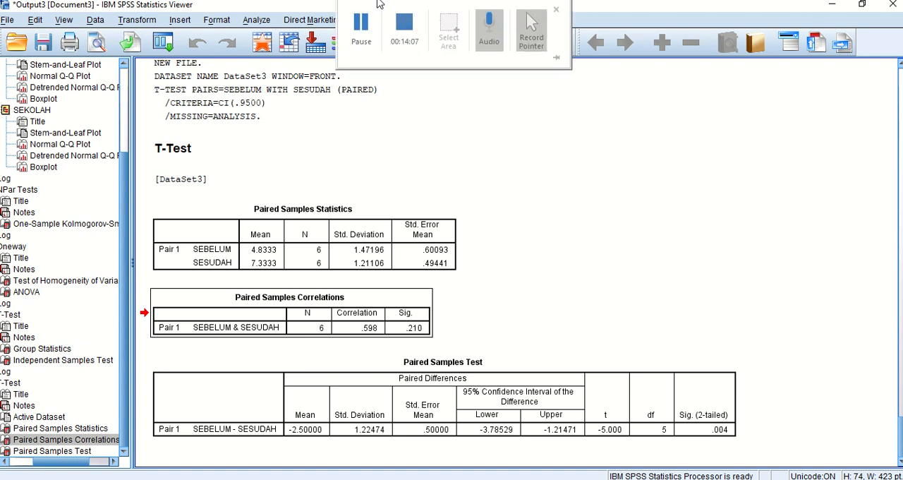